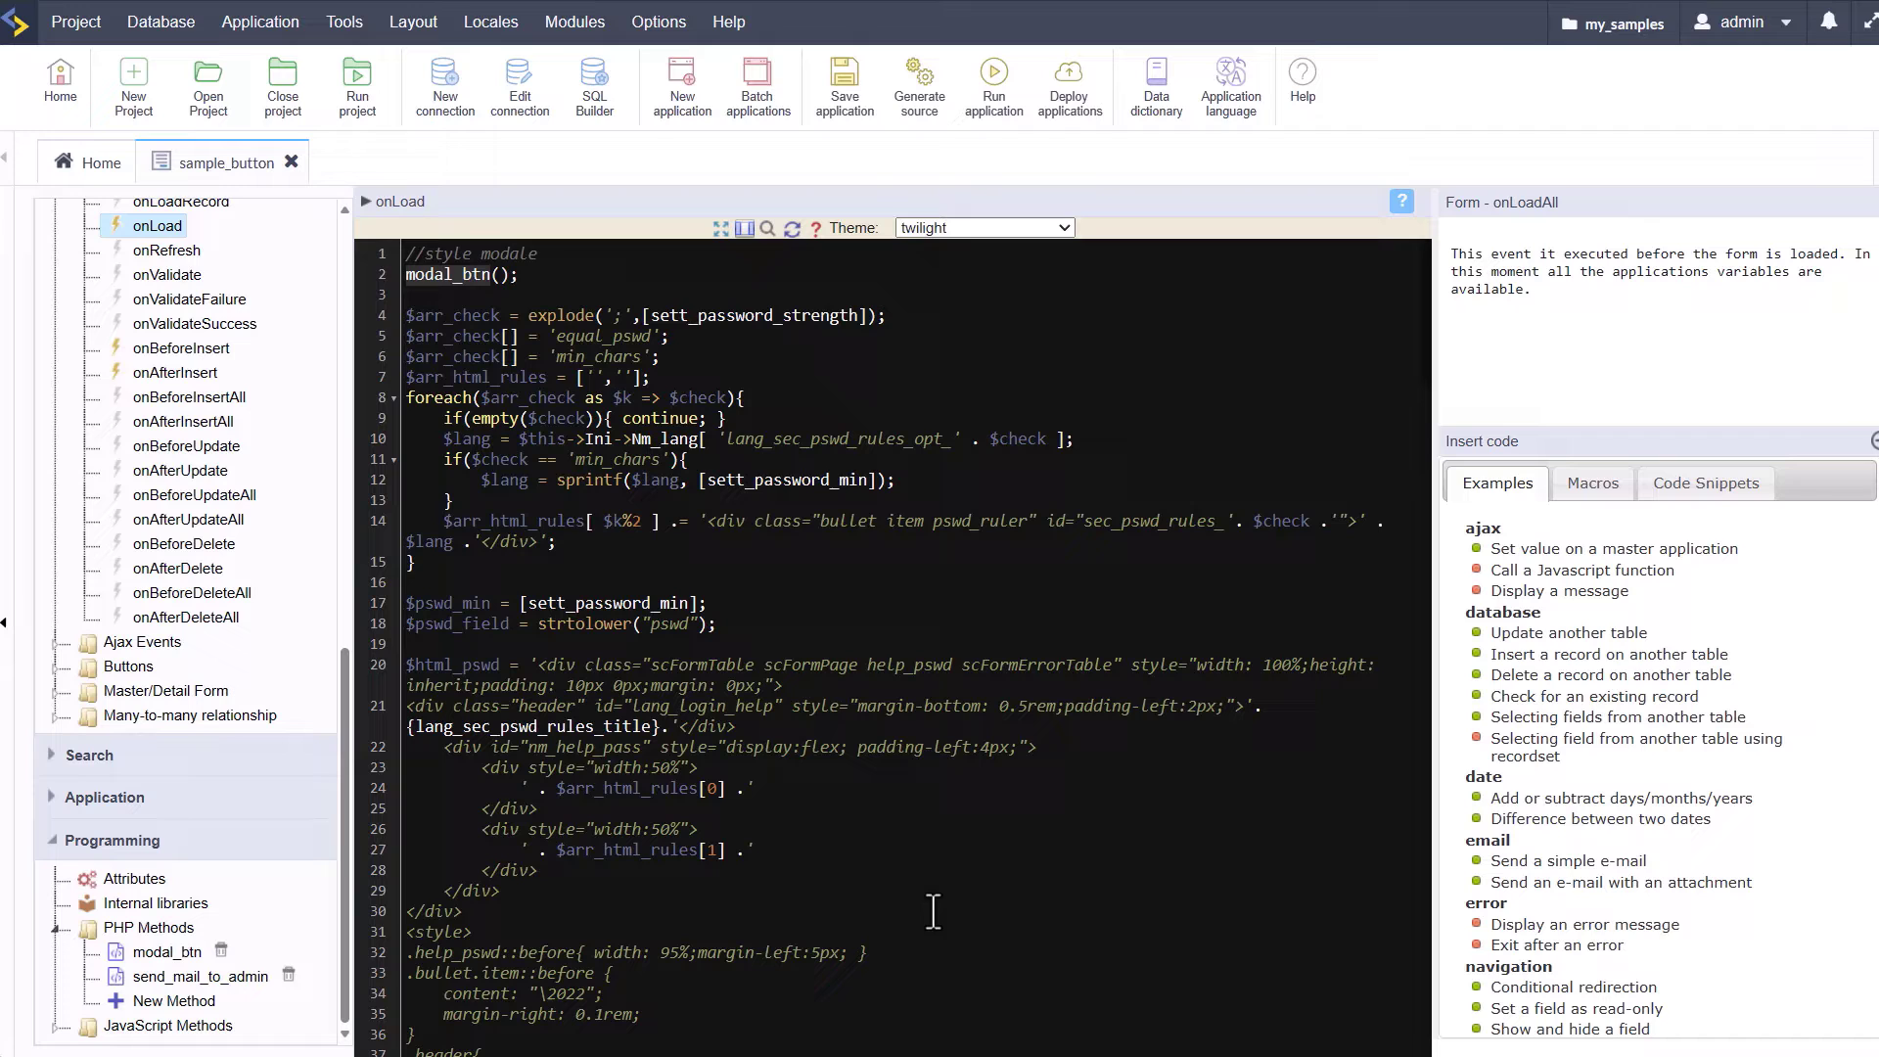
Close the sample_button application tab and open grid_orders from the Home list.
click(934, 912)
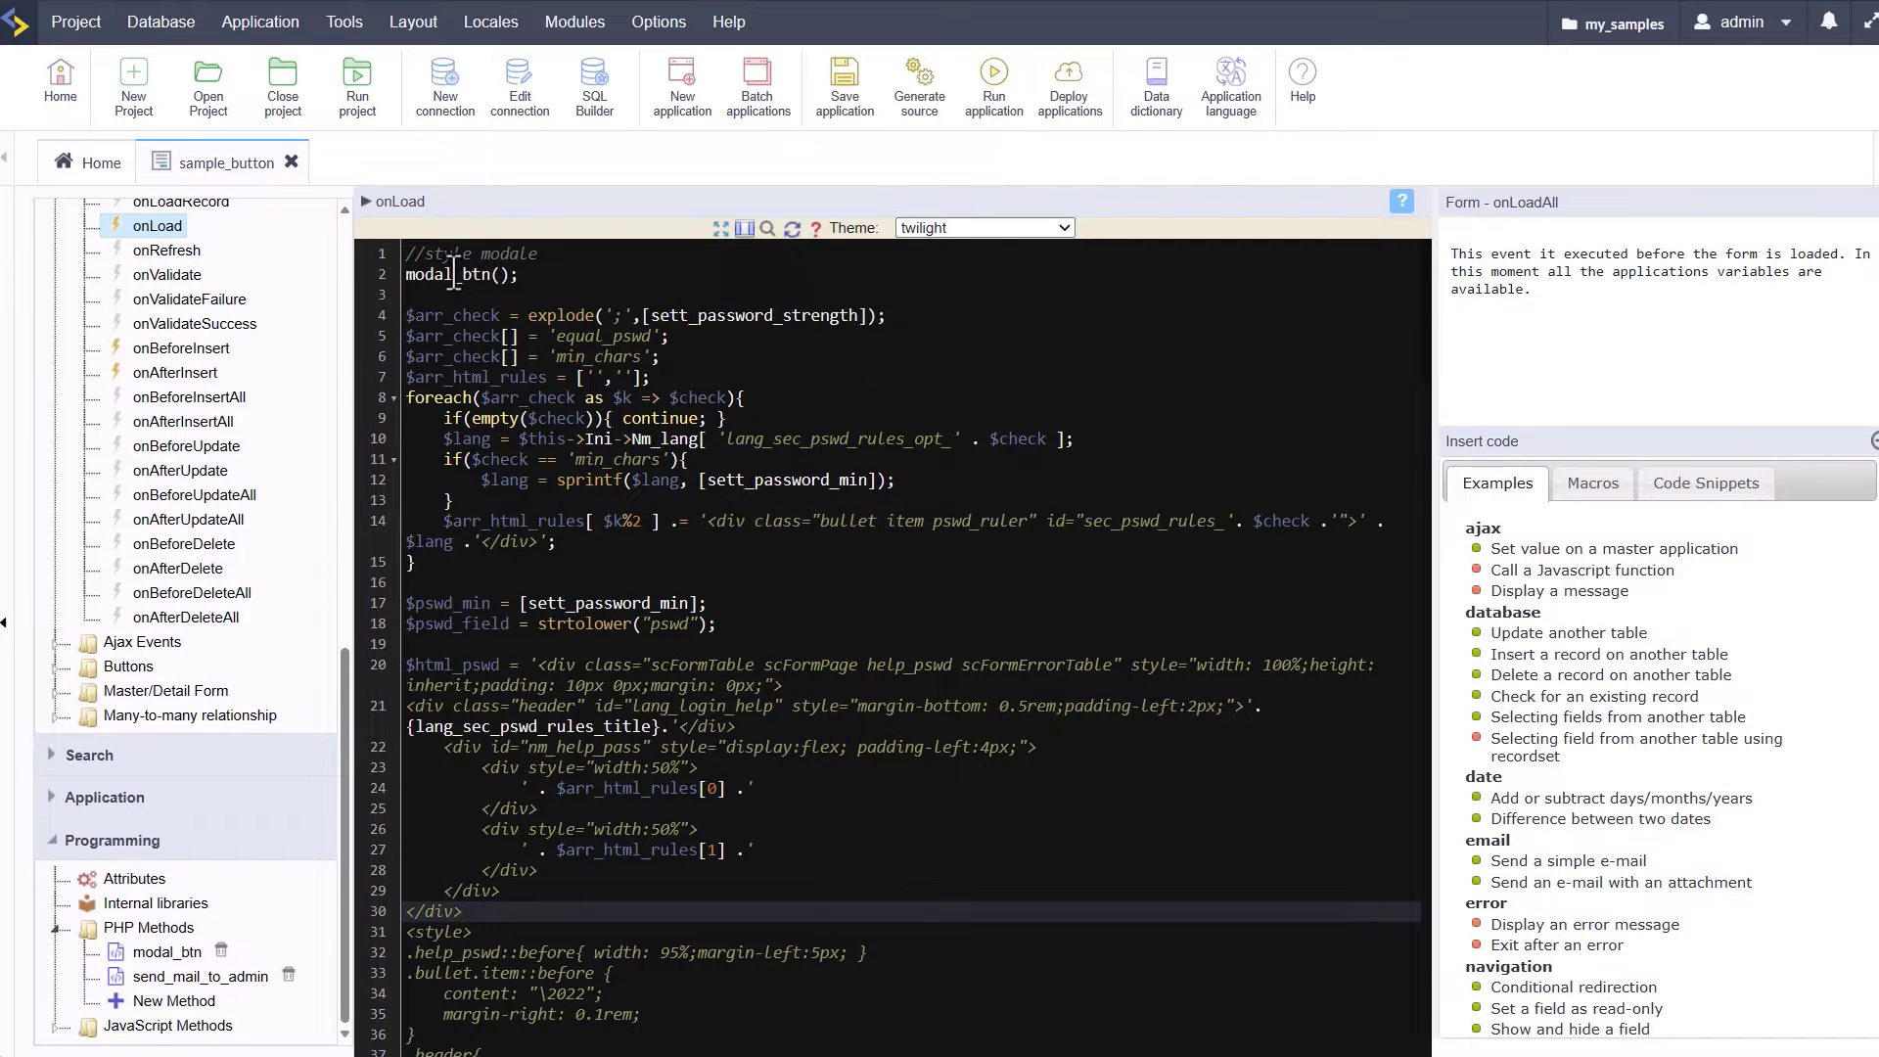
click(292, 163)
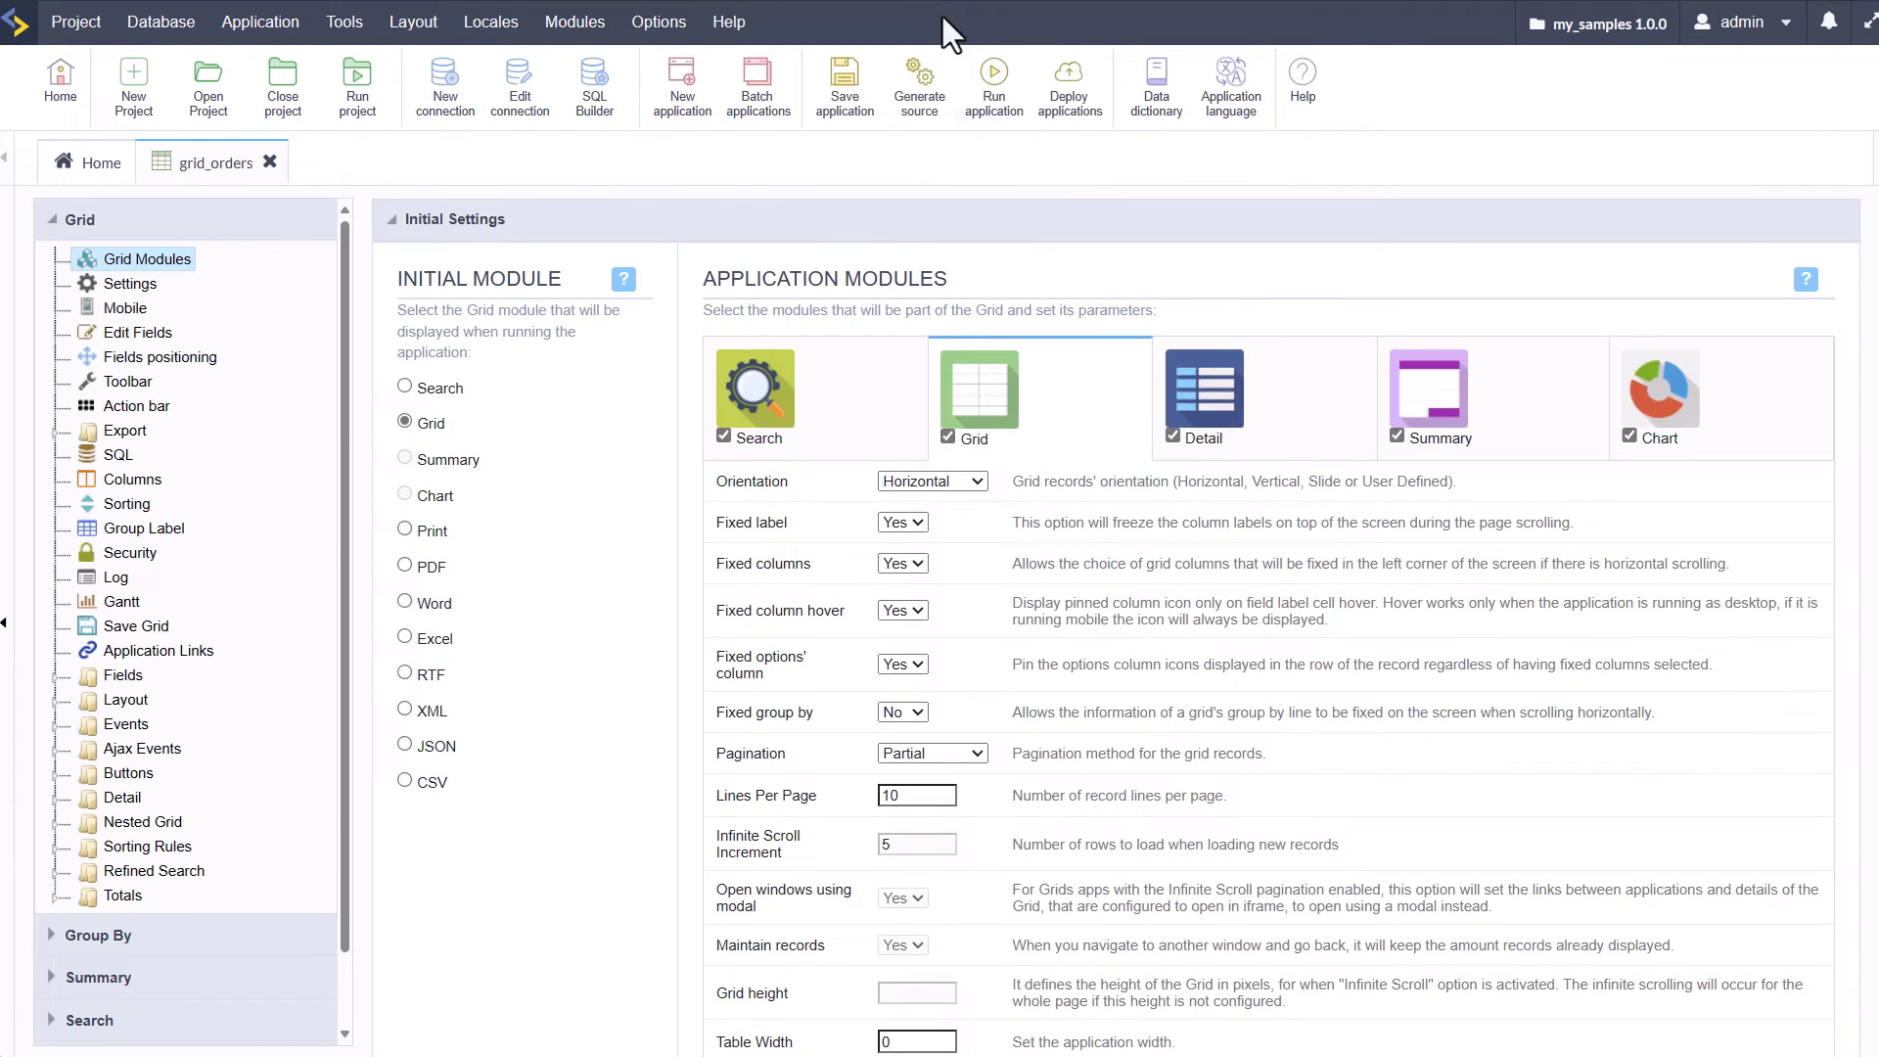
click(994, 88)
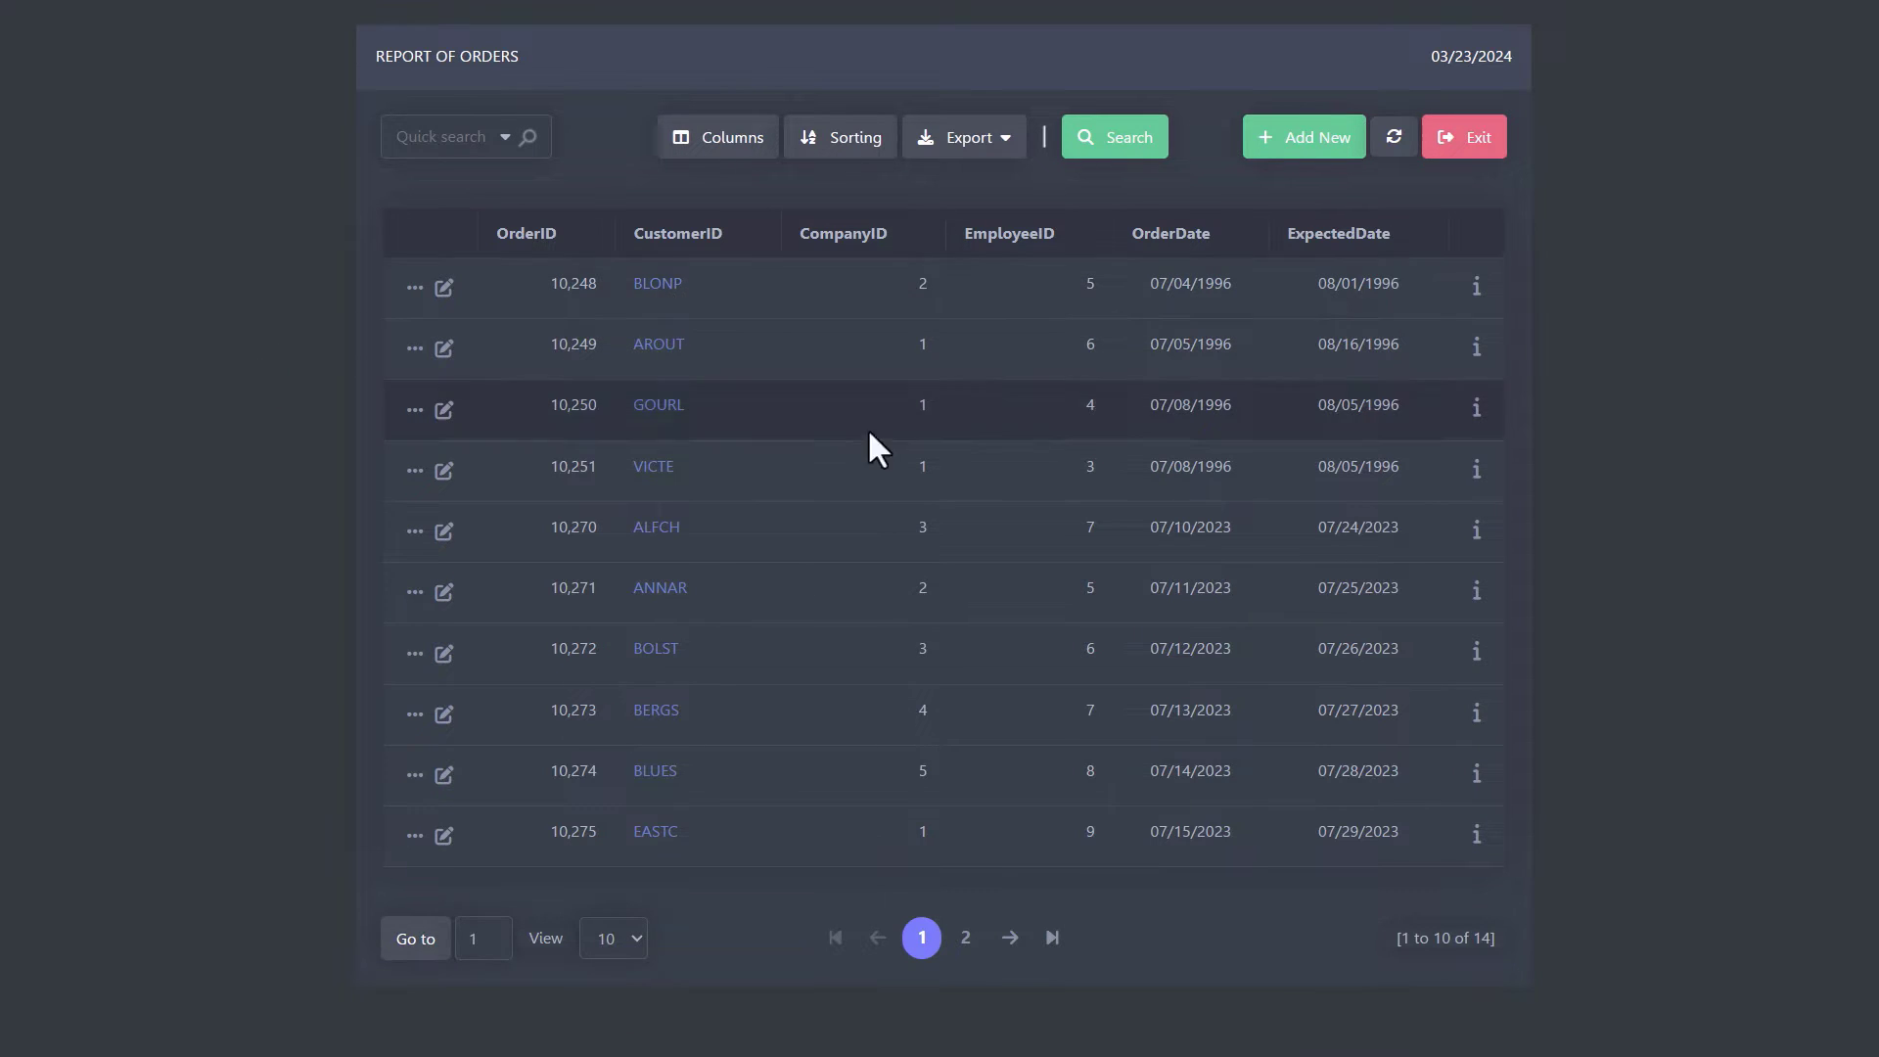
double_click(920, 284)
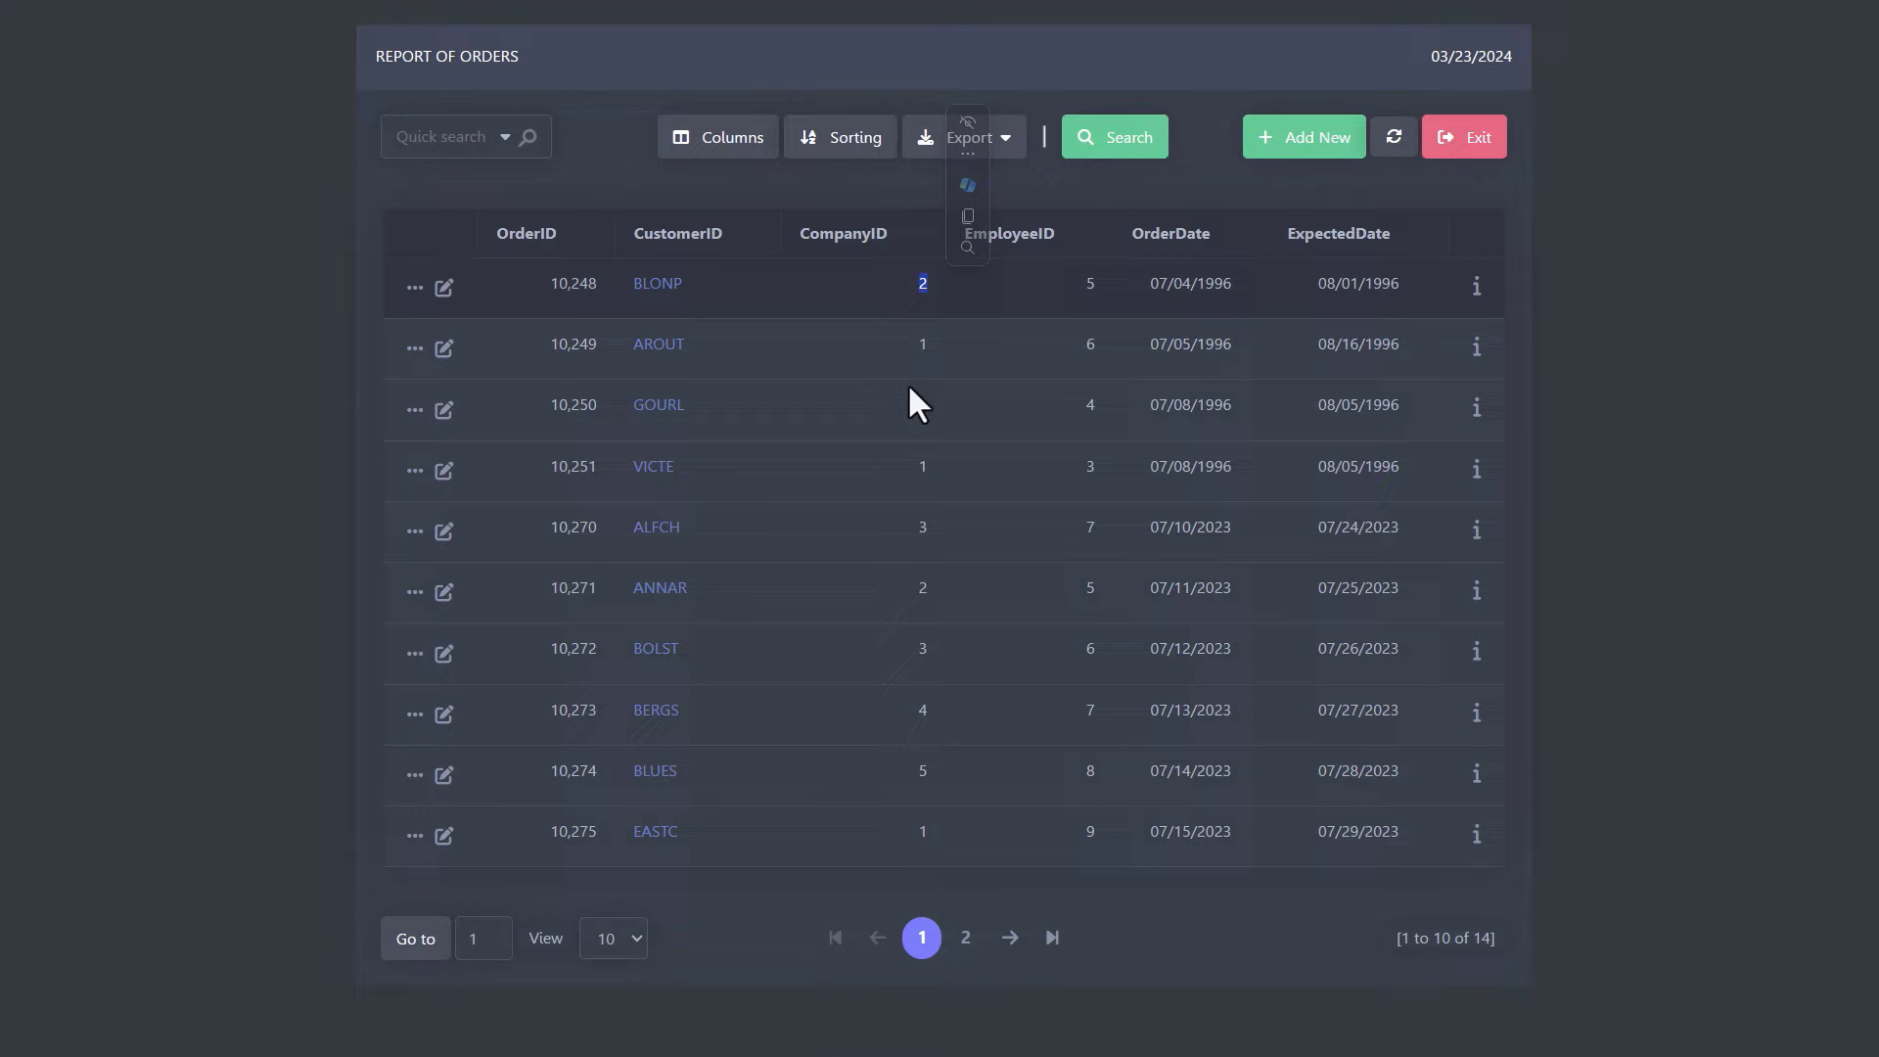
click(810, 282)
click(656, 283)
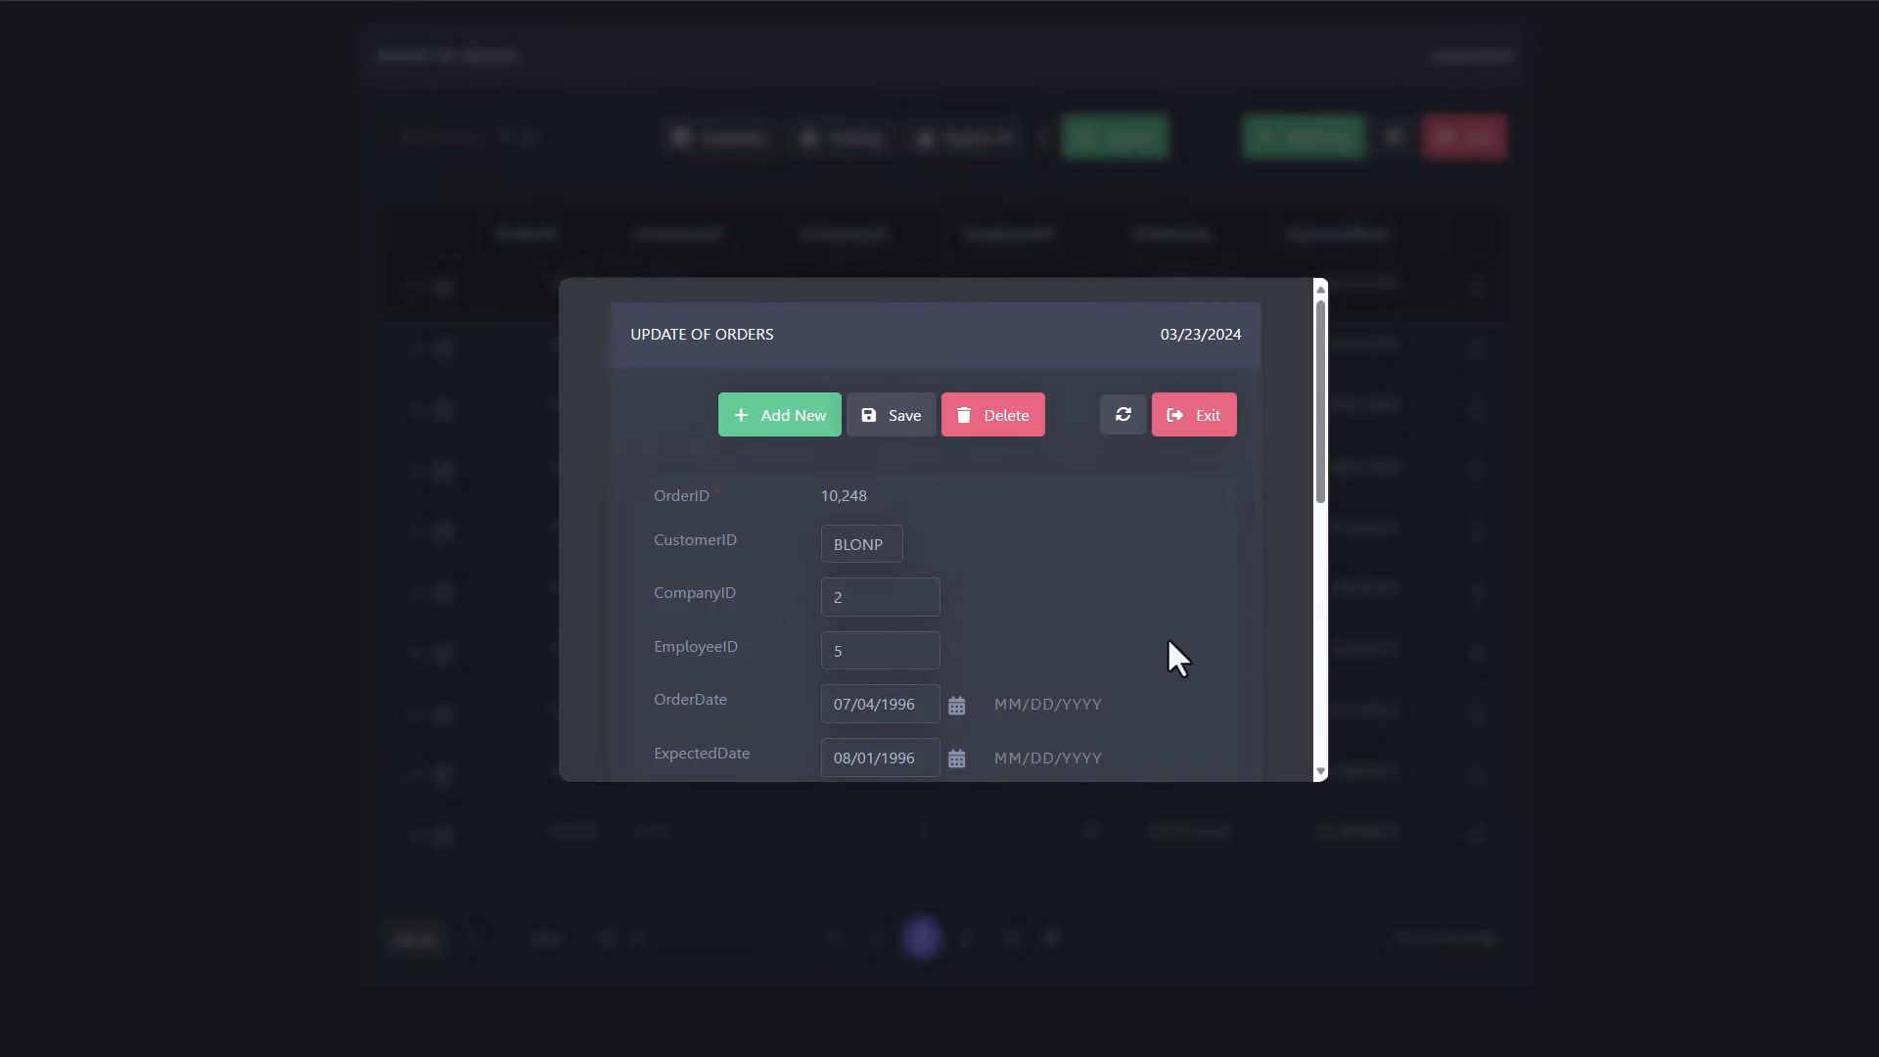
scroll(1168, 636, down, 5)
scroll(1118, 609, down, 2)
scroll(1119, 609, up, 7)
click(1196, 415)
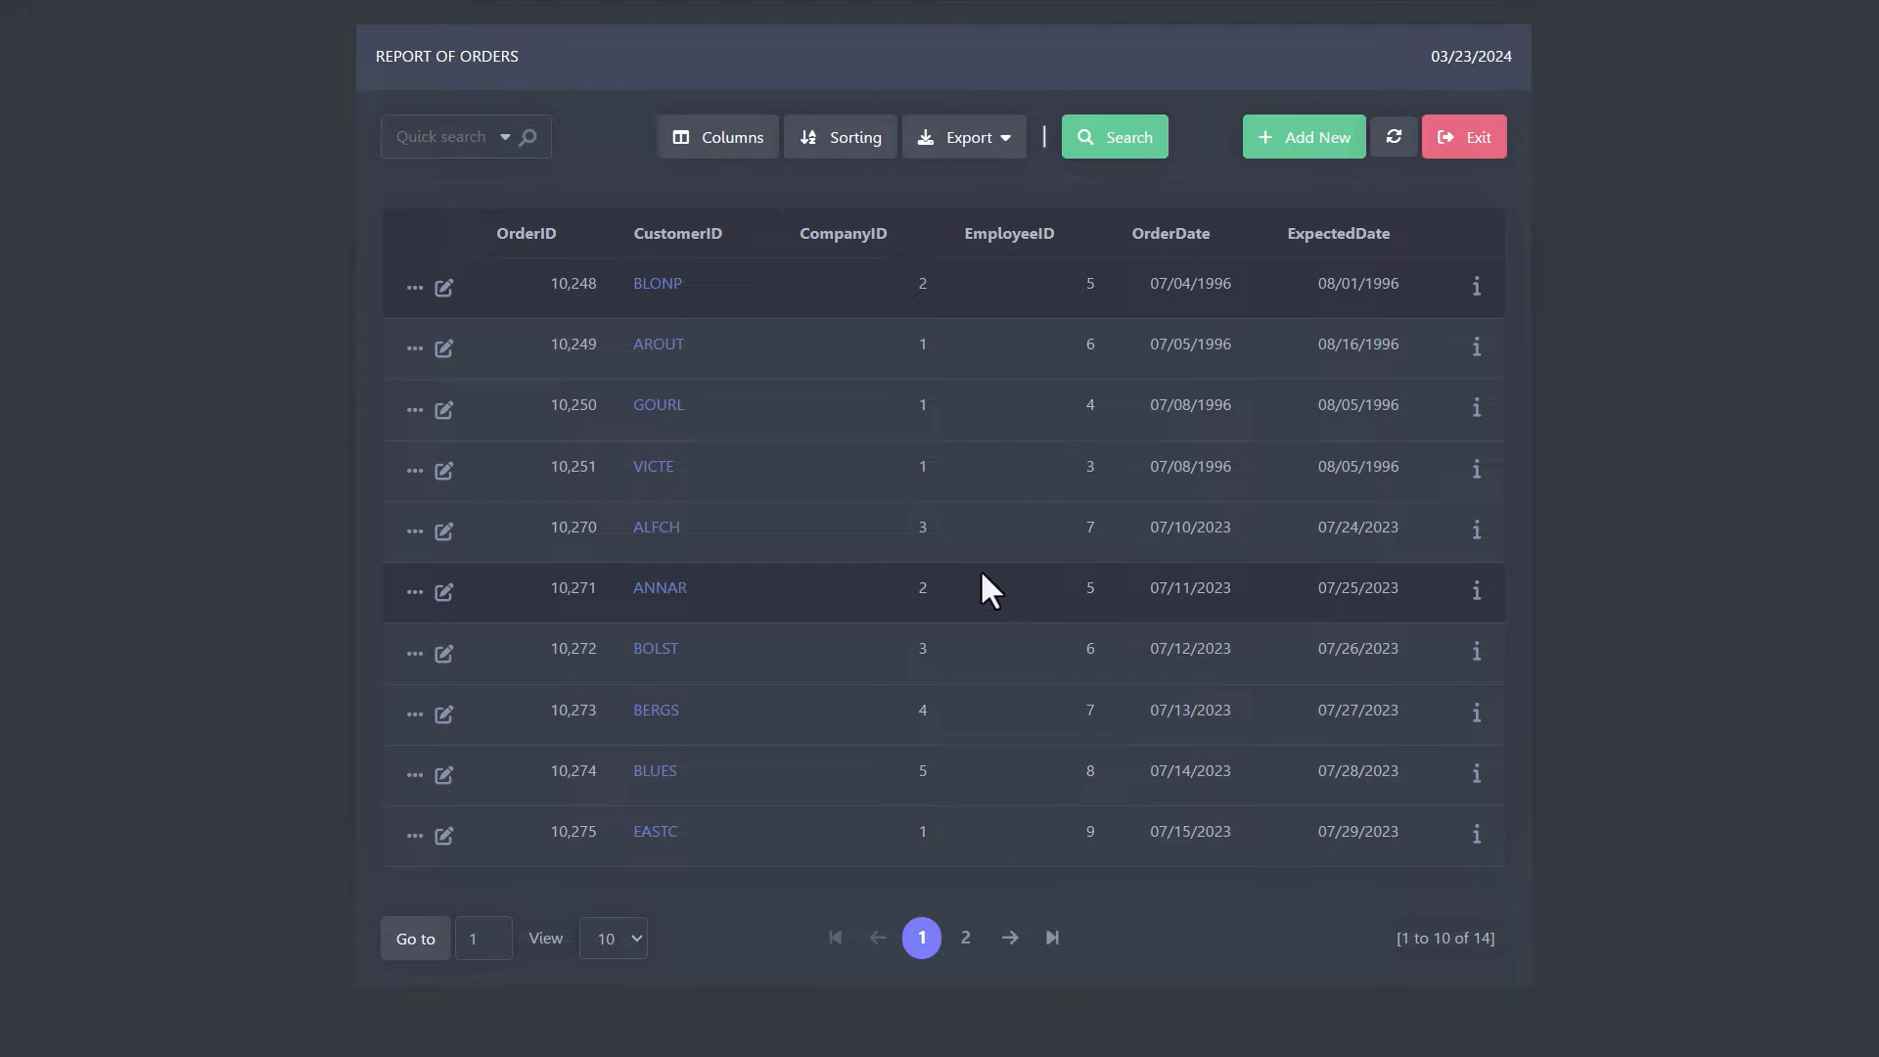
double_click(922, 282)
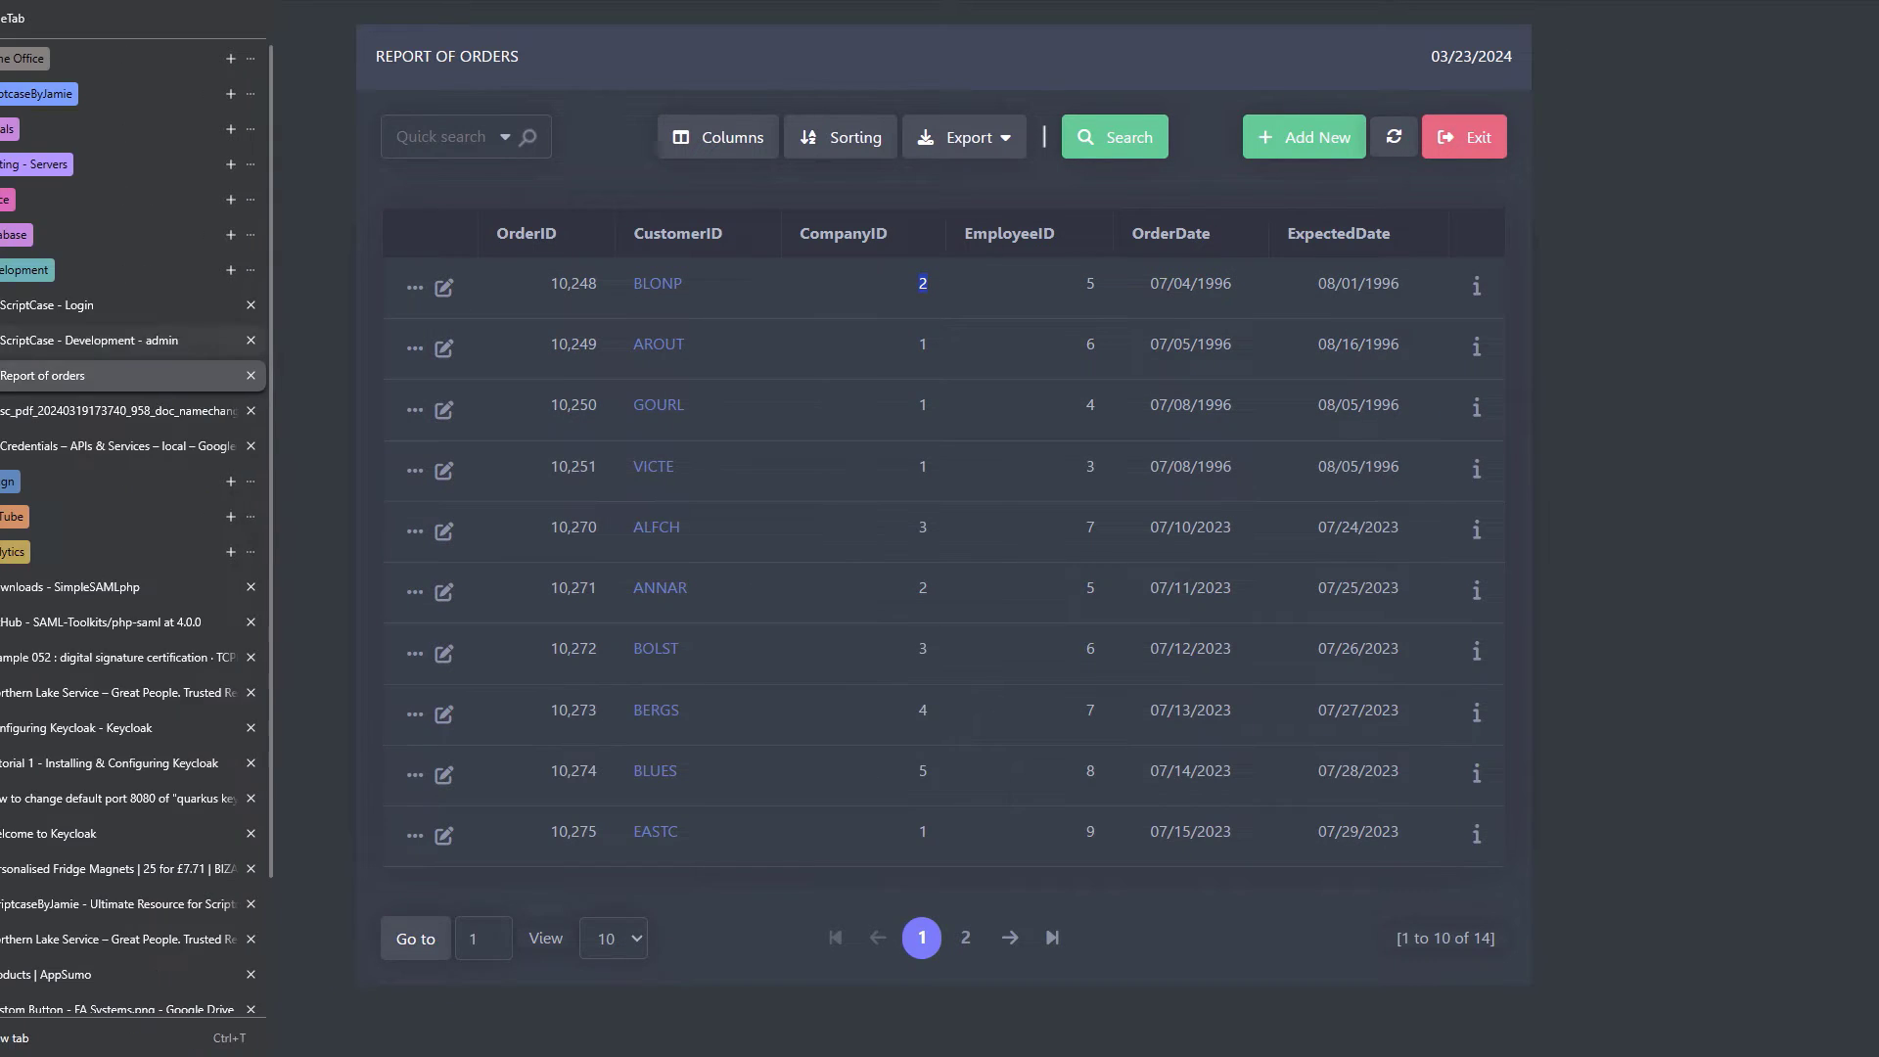
key(ctrl+shift+Tab)
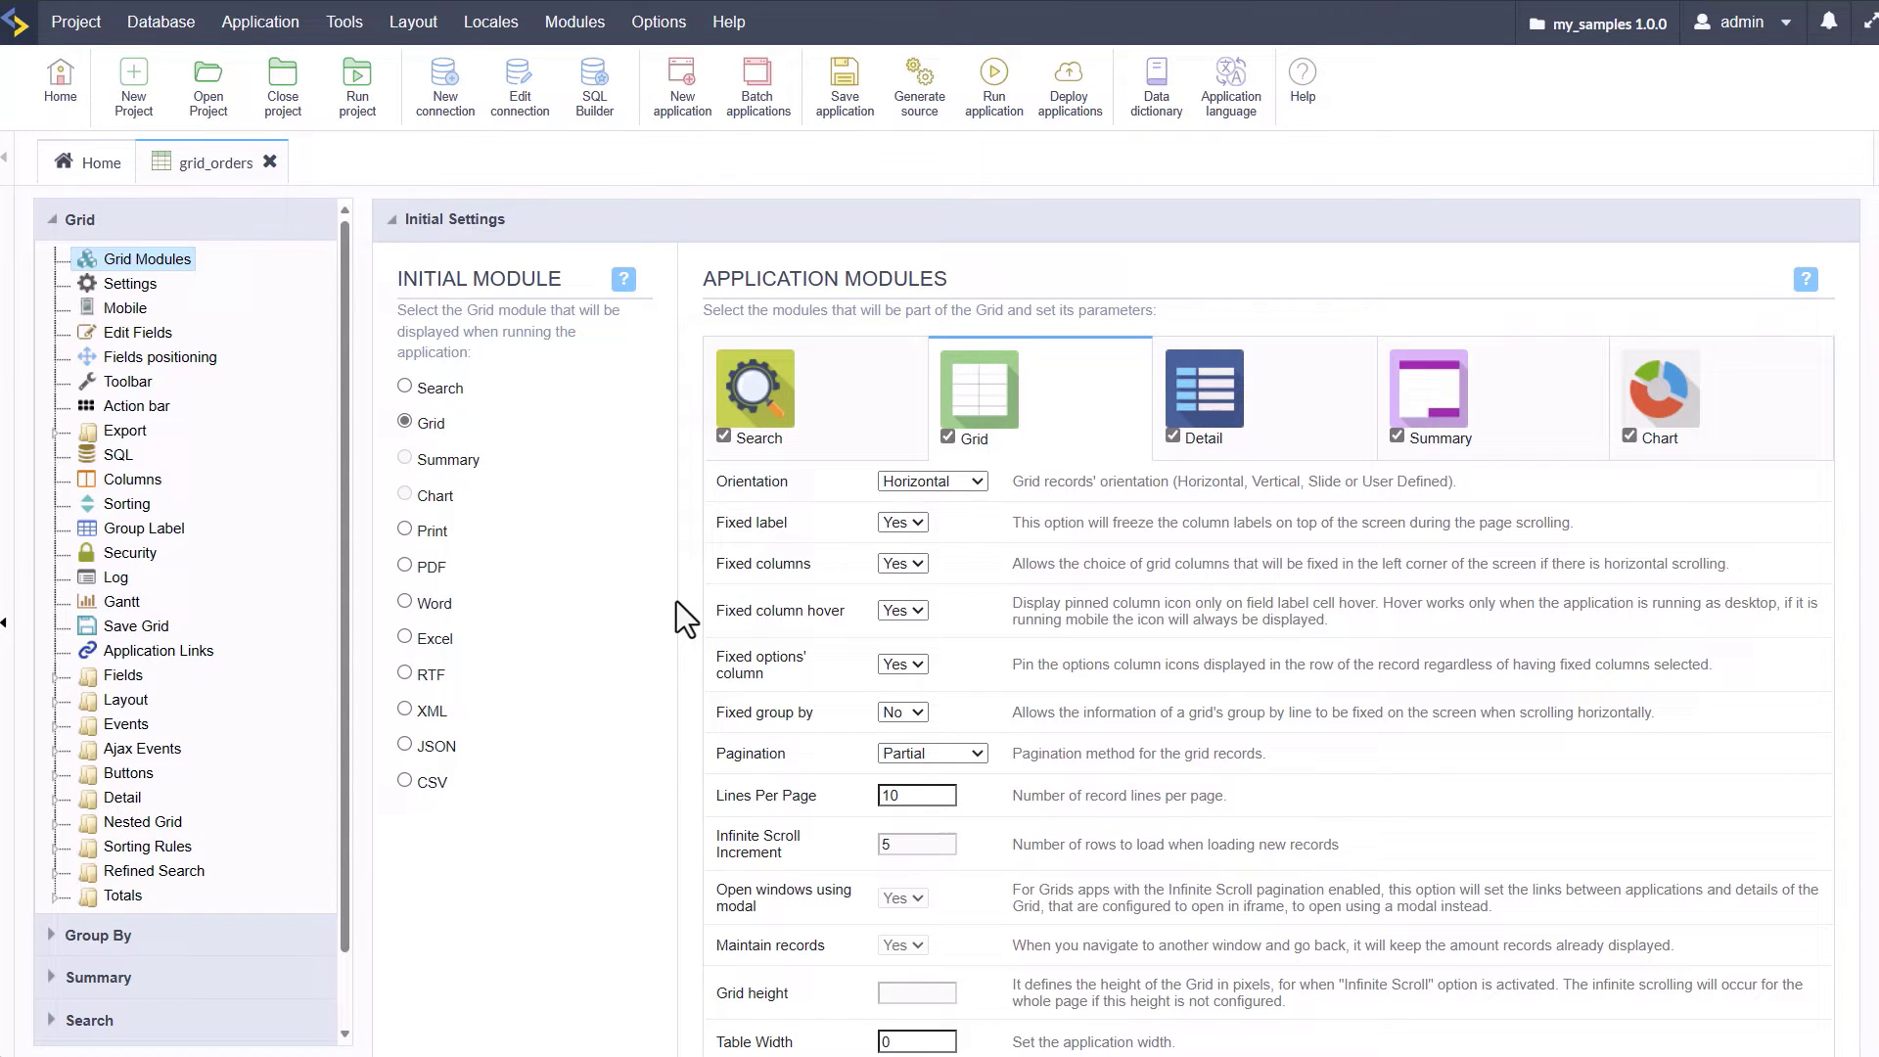
Open the empty onRecord event, then list grid_orders' Edit and CustomerID links to form_orders.
click(55, 724)
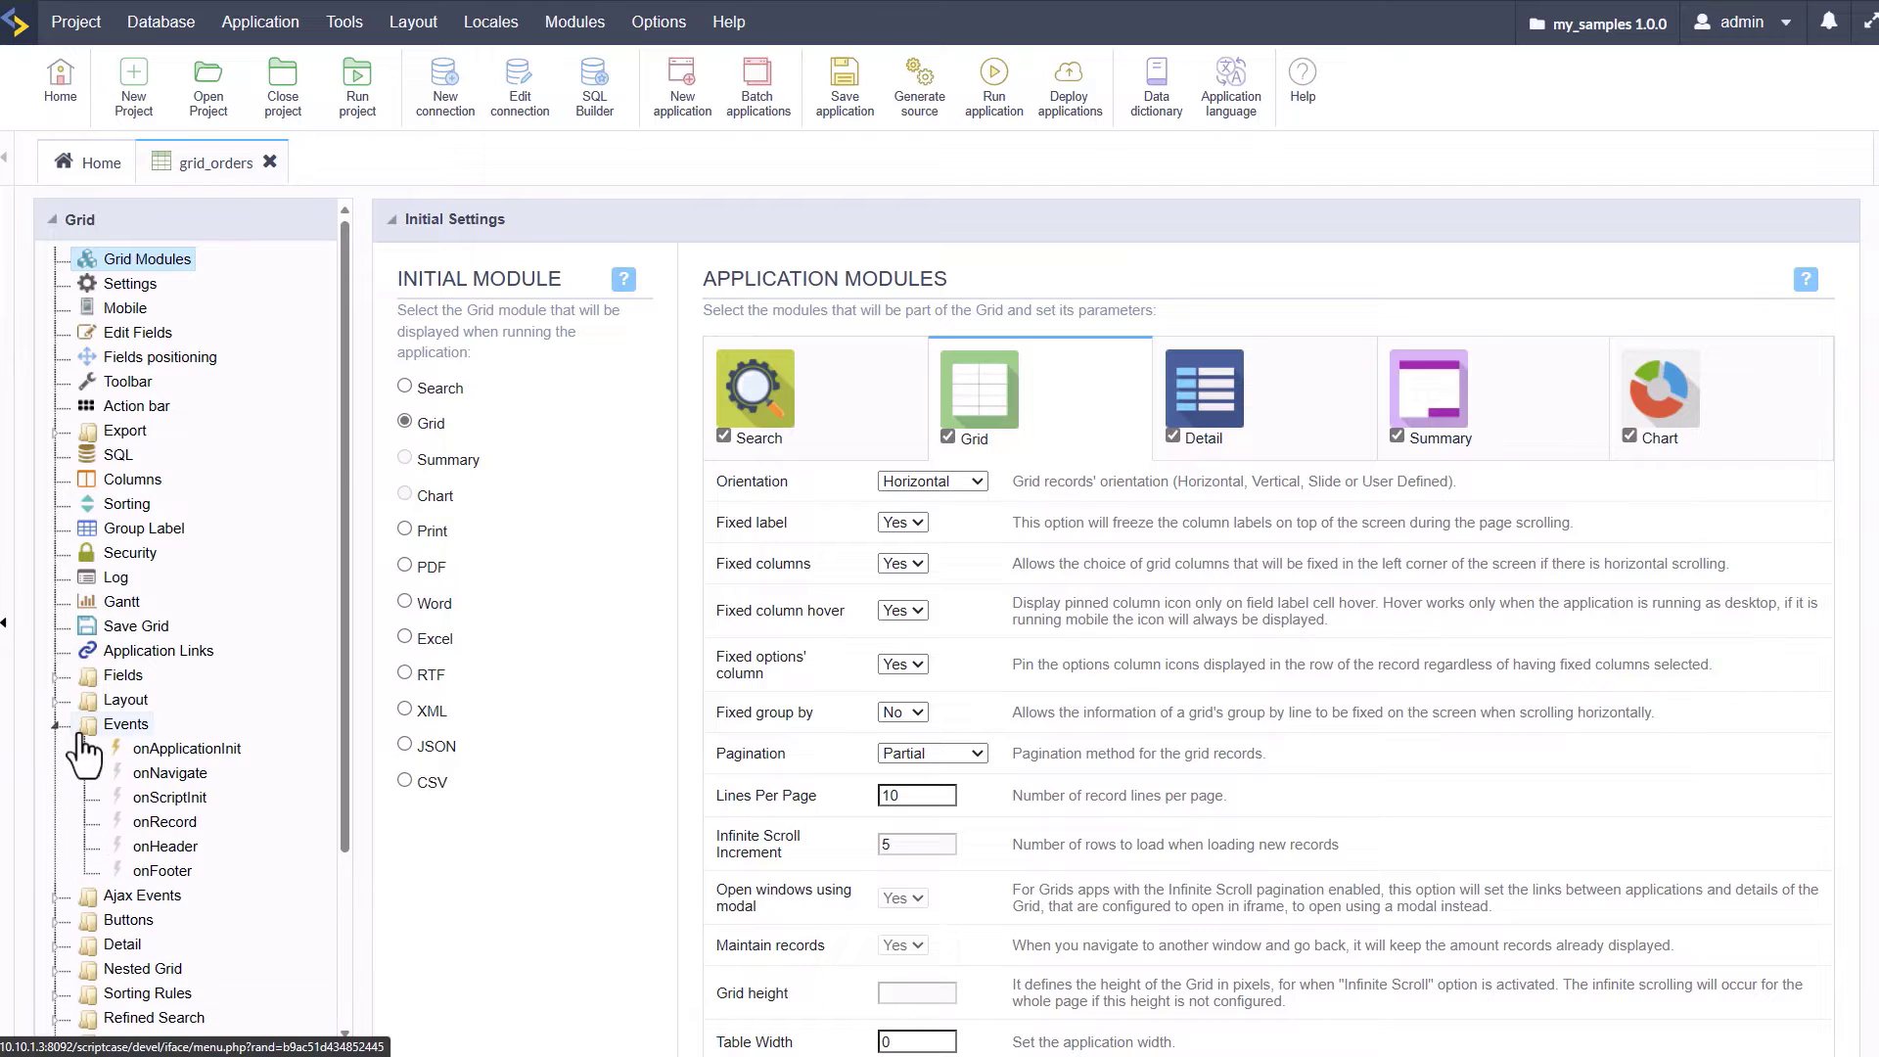
click(166, 823)
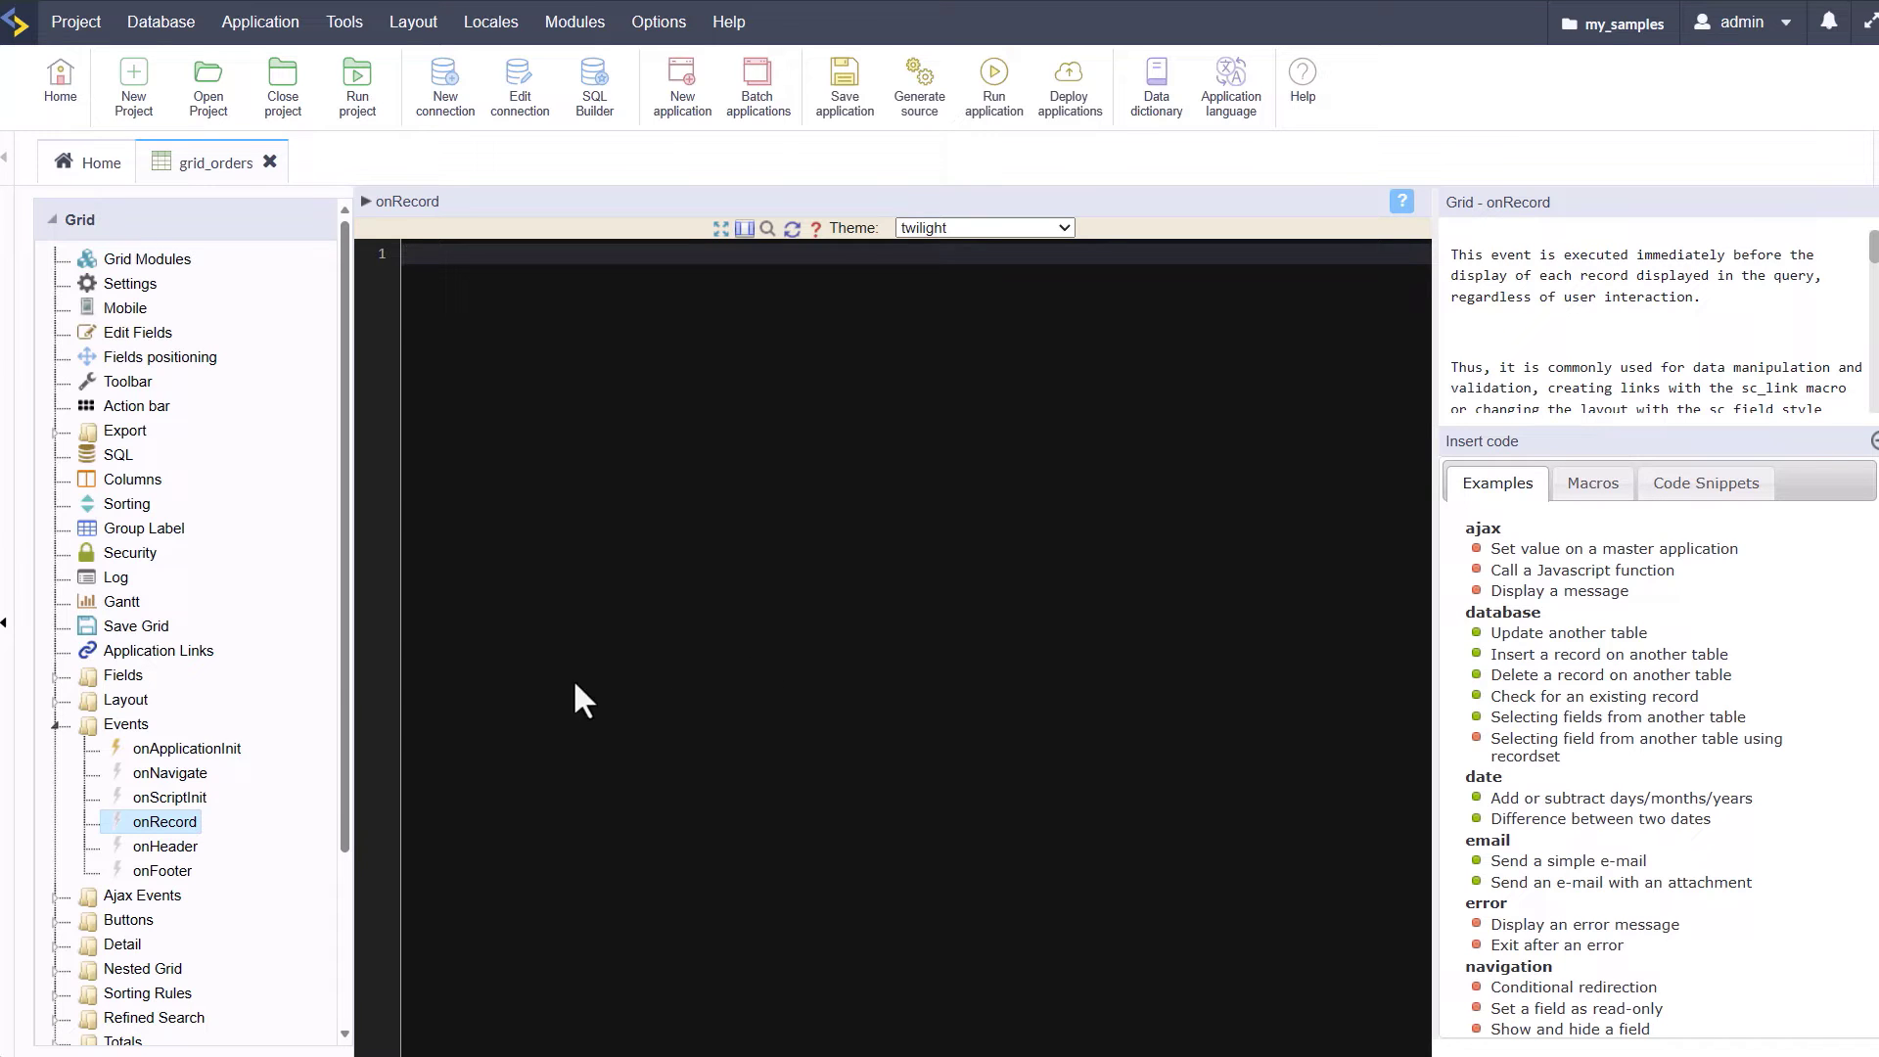
click(158, 651)
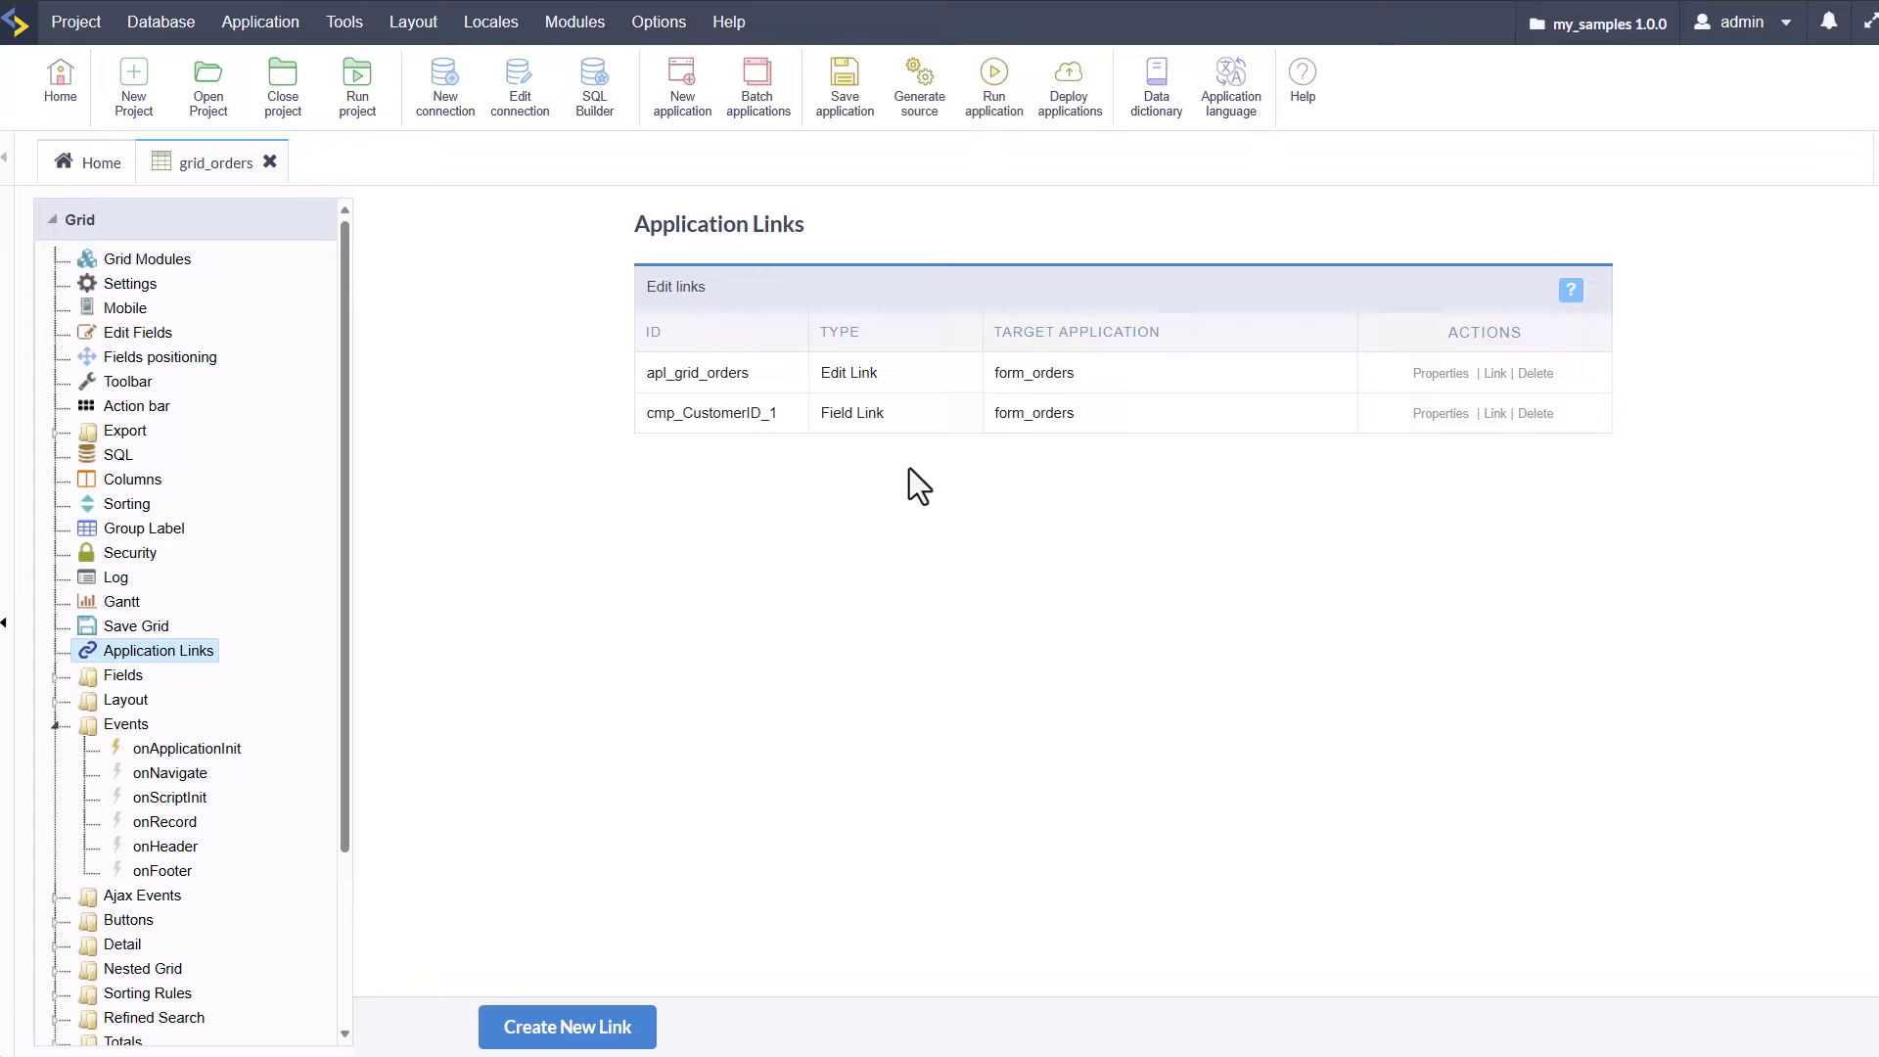
drag(820, 372, 880, 373)
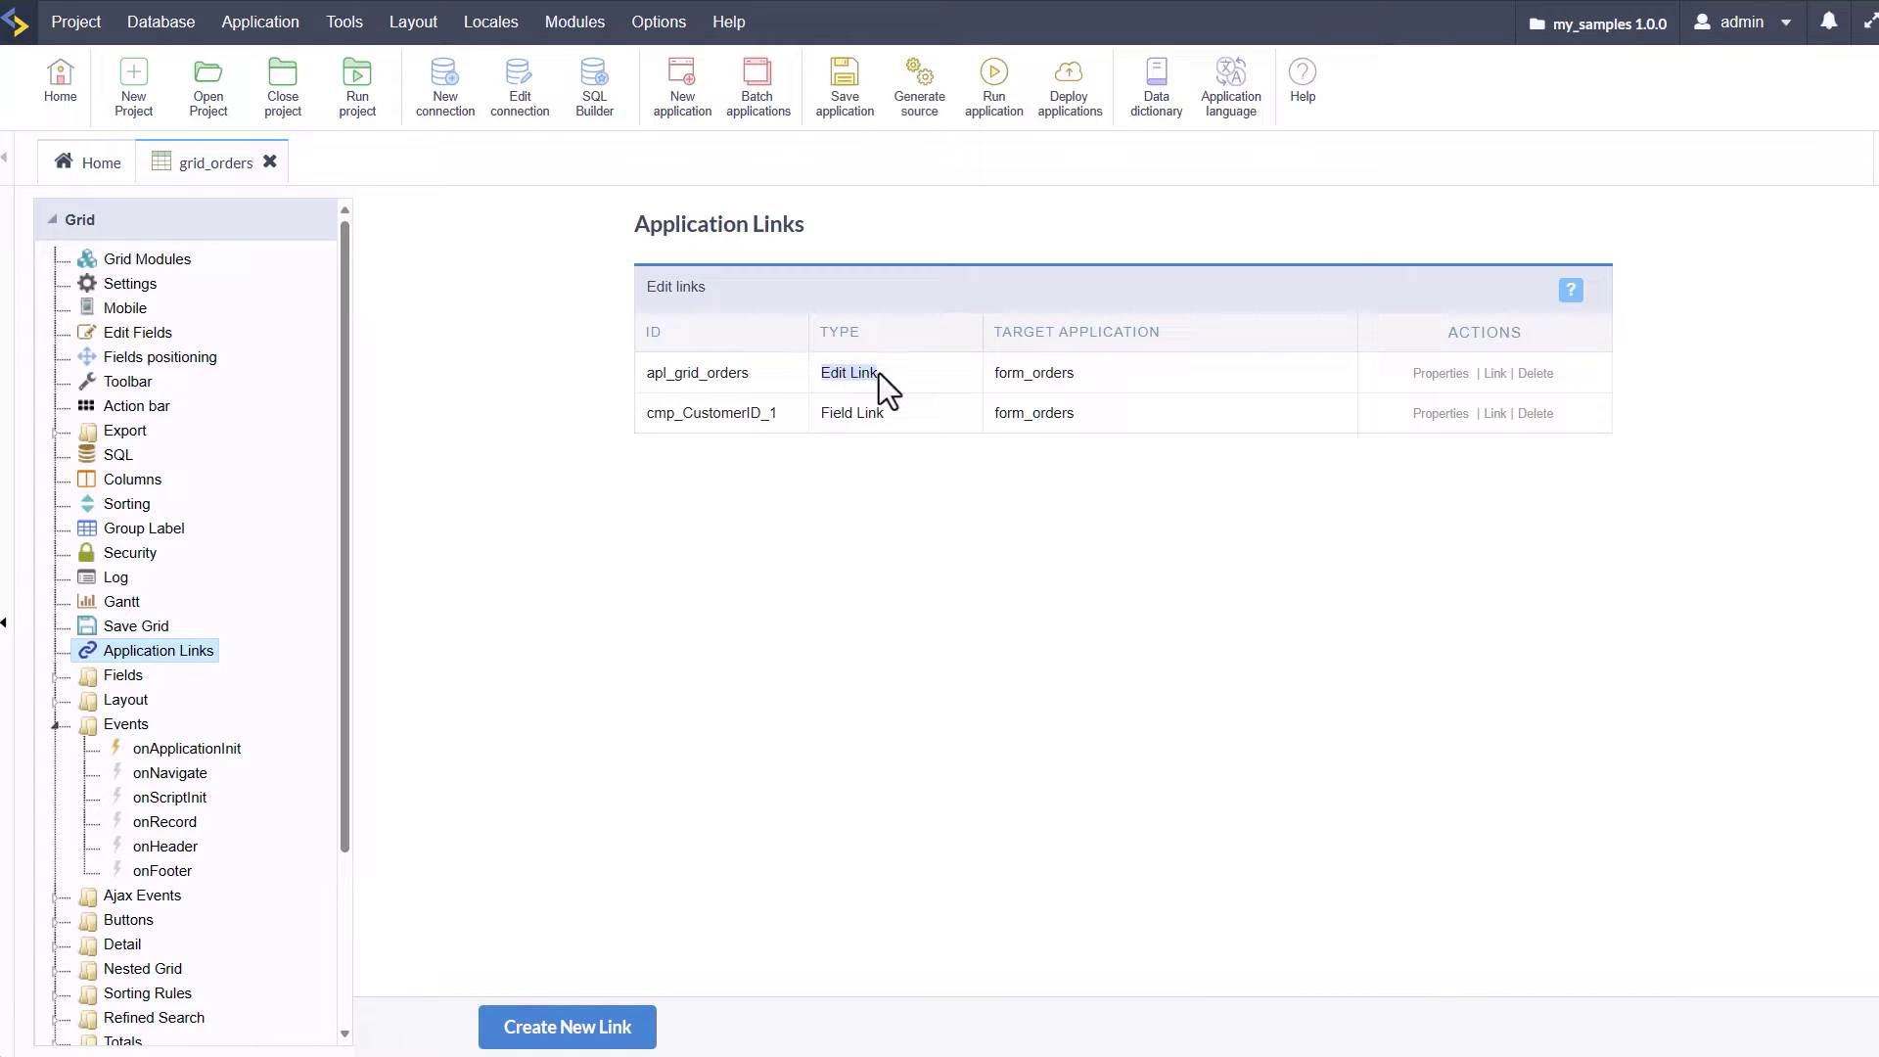
click(897, 670)
double_click(1048, 373)
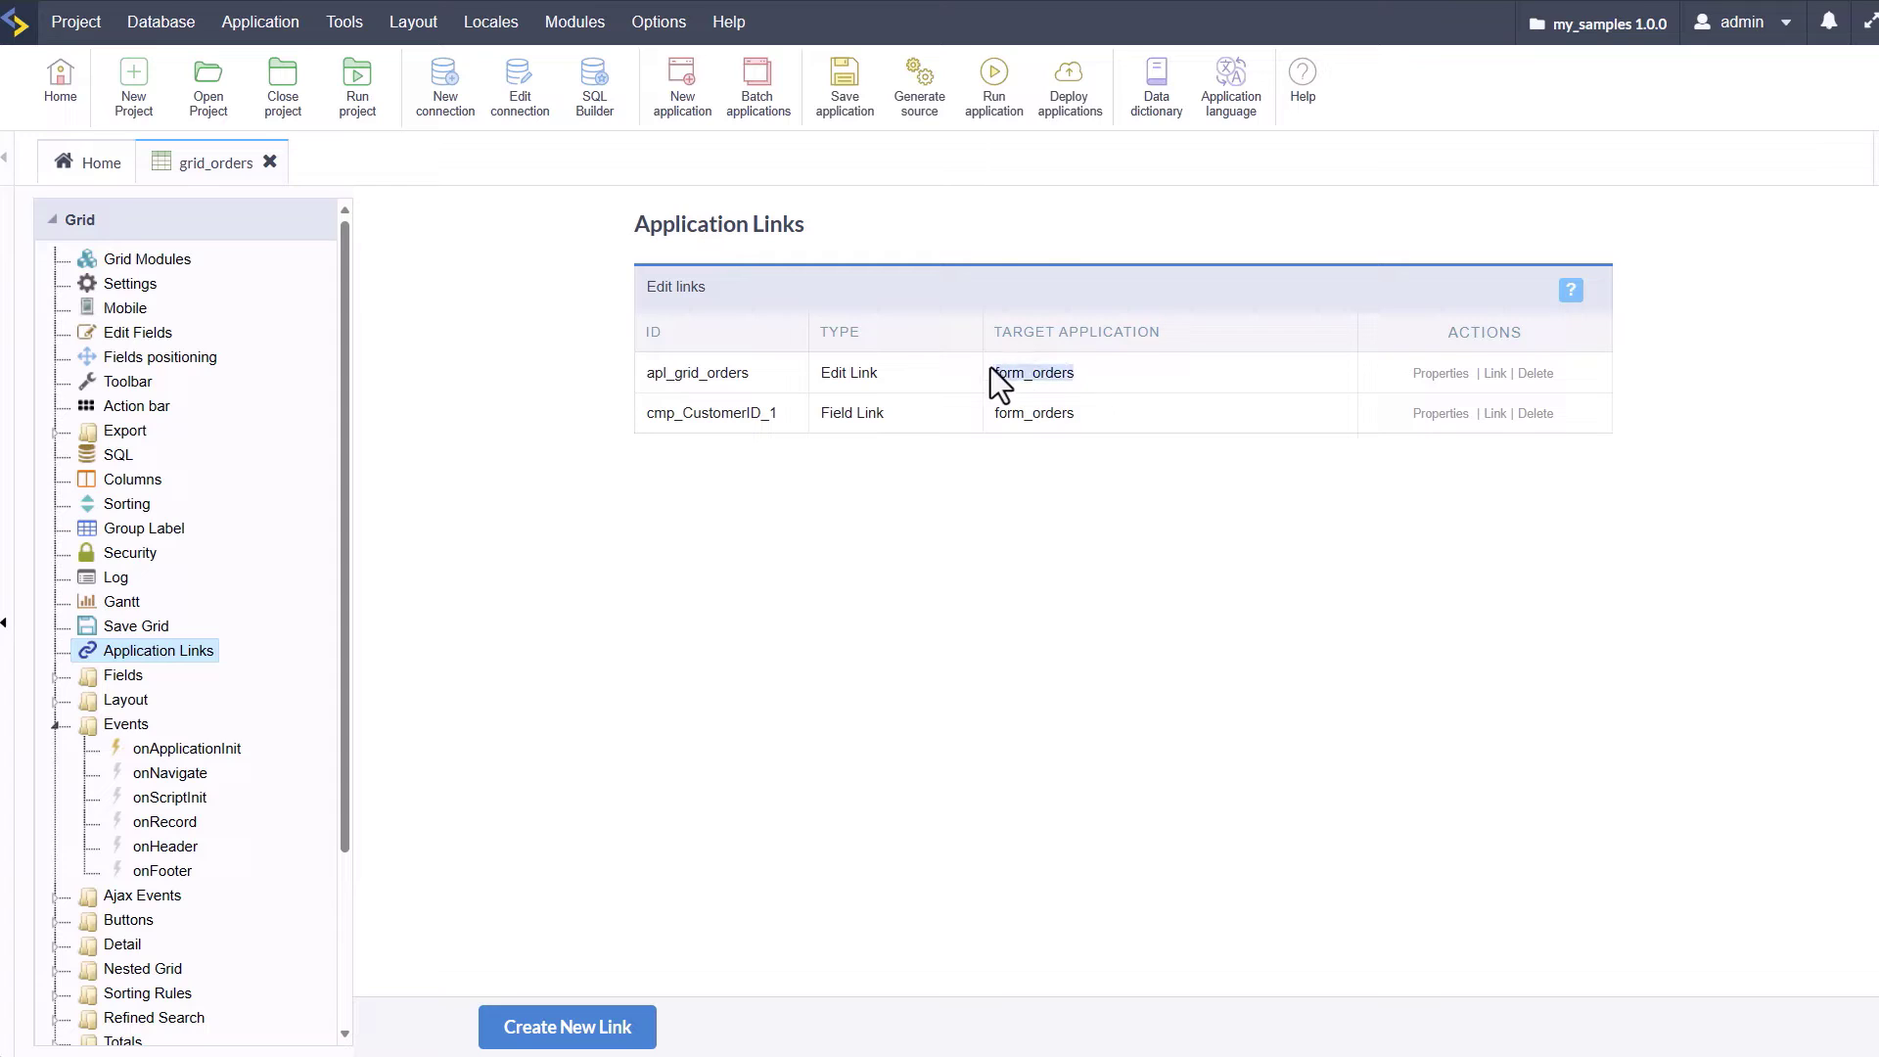
click(980, 532)
drag(646, 374, 1062, 374)
click(1218, 590)
drag(646, 413, 1097, 412)
click(1026, 554)
drag(819, 413, 886, 416)
click(815, 620)
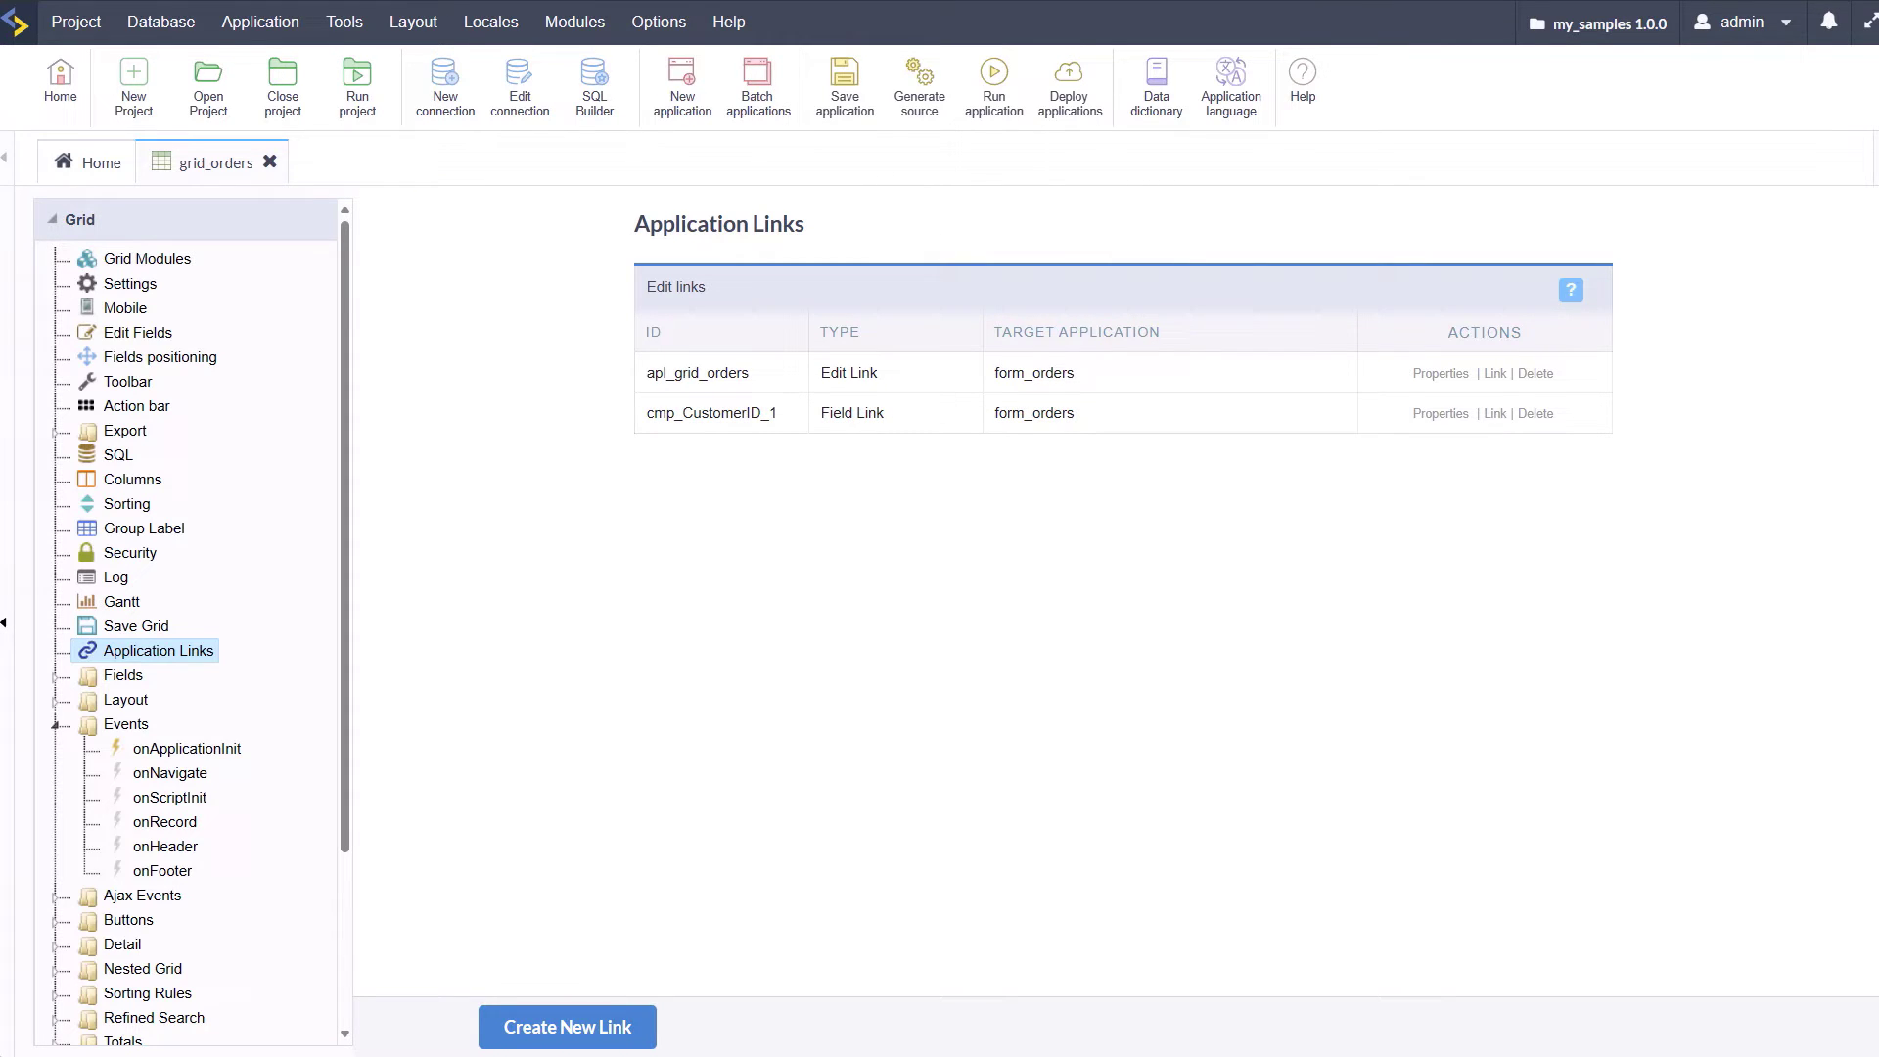
Start a new Field Link on the CompanyID column of grid_orders.
click(567, 1026)
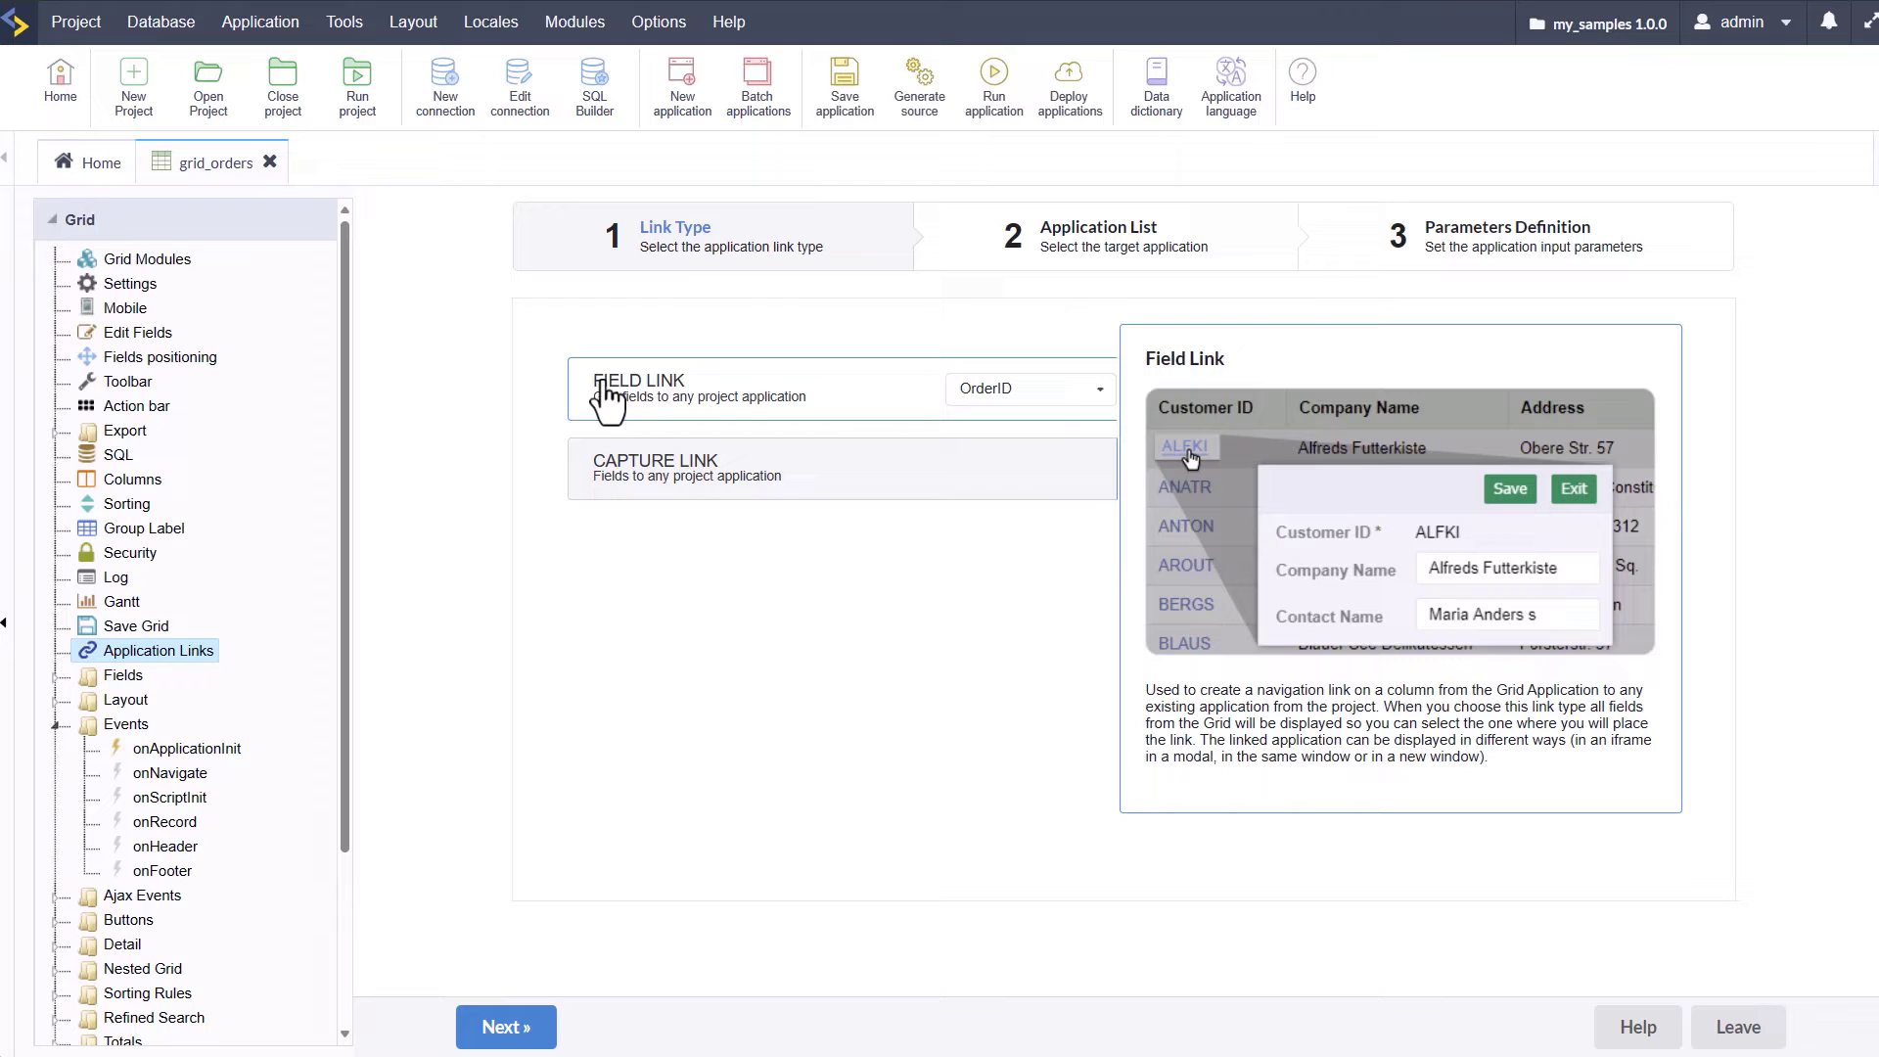
click(1014, 388)
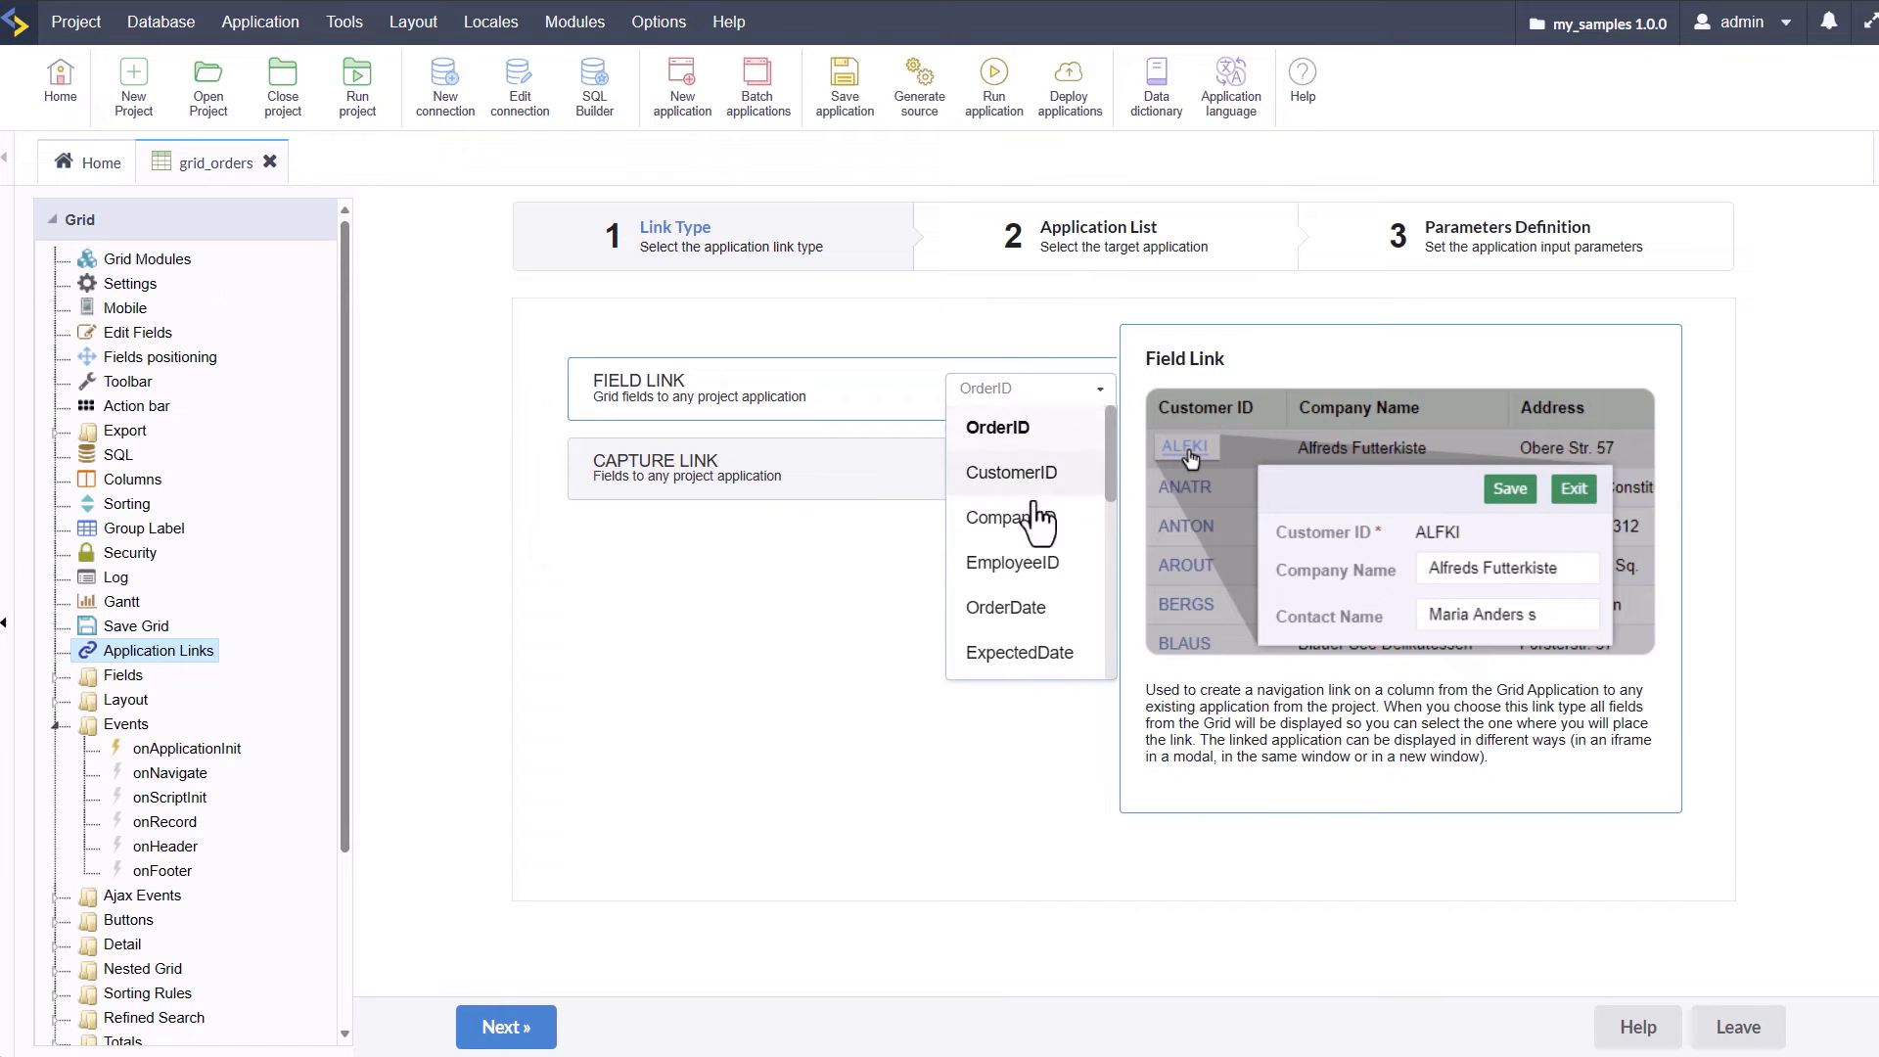
click(1010, 518)
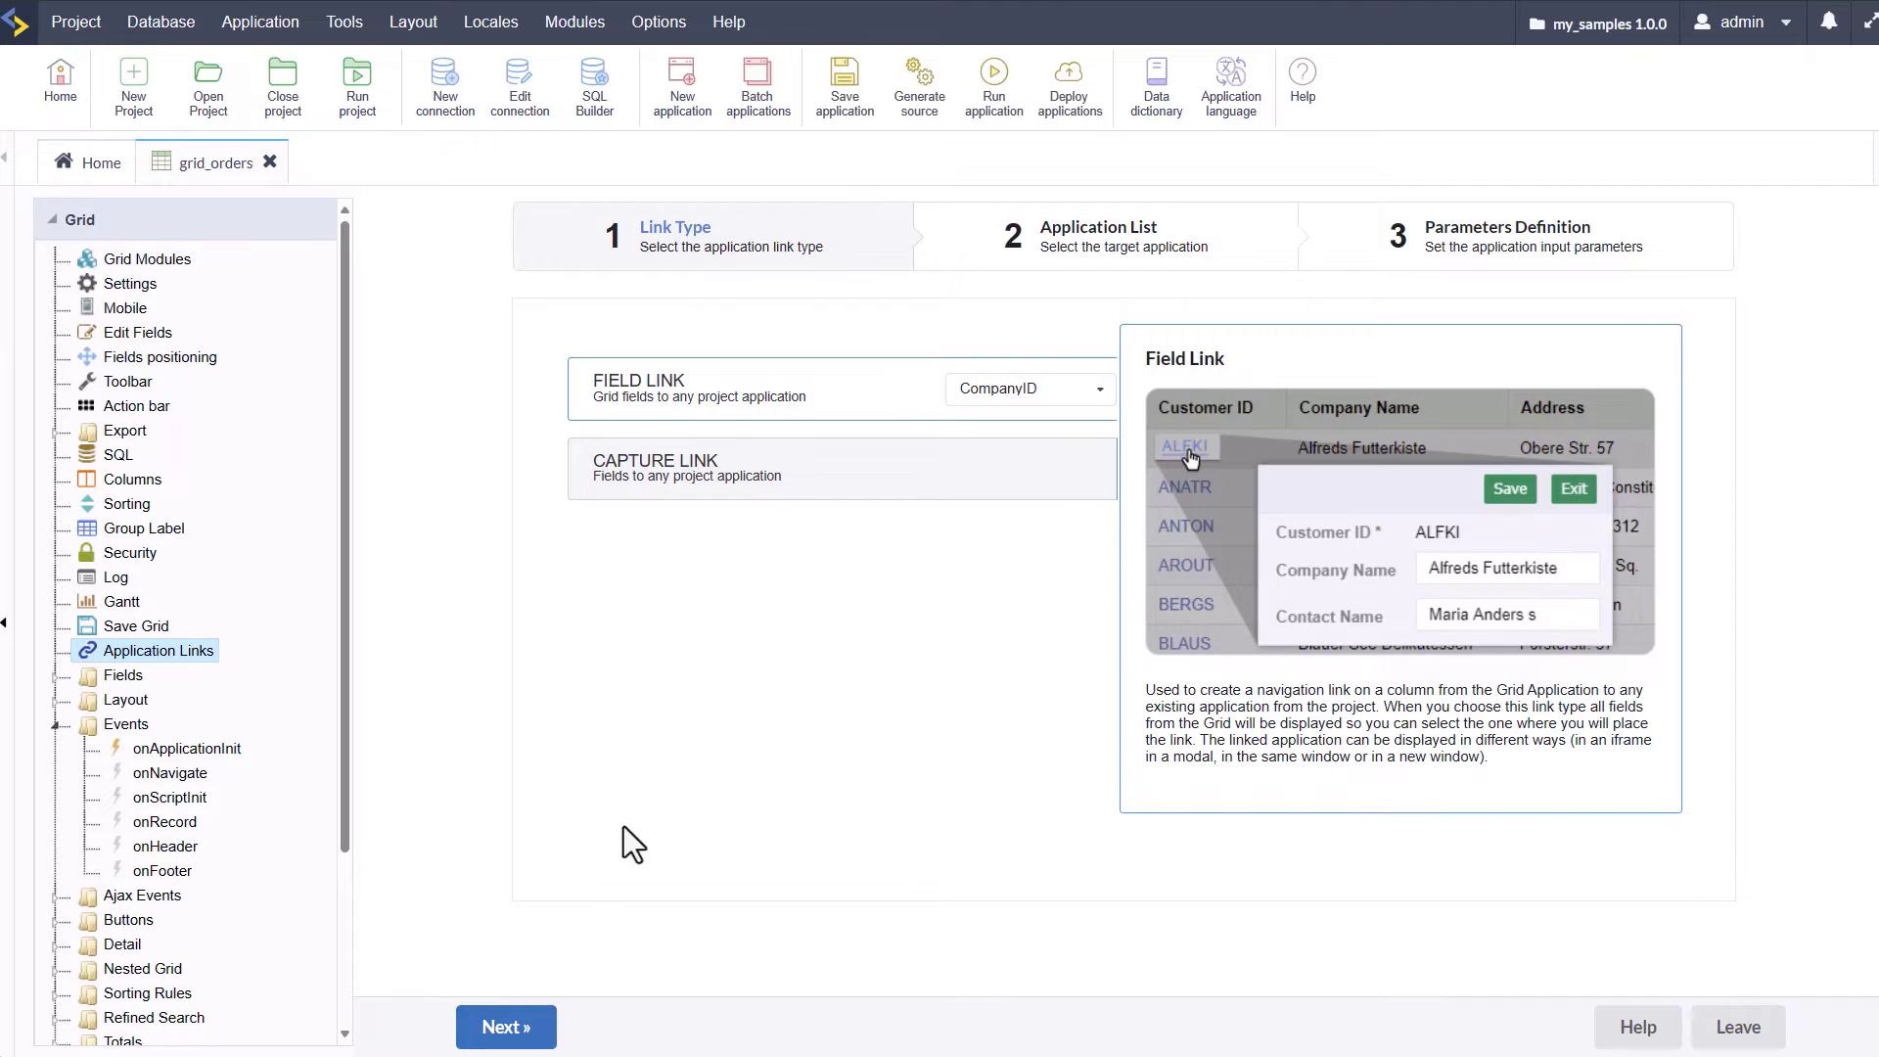
key(Return)
Filter target applications by 'order' and choose form_orders.
click(1340, 349)
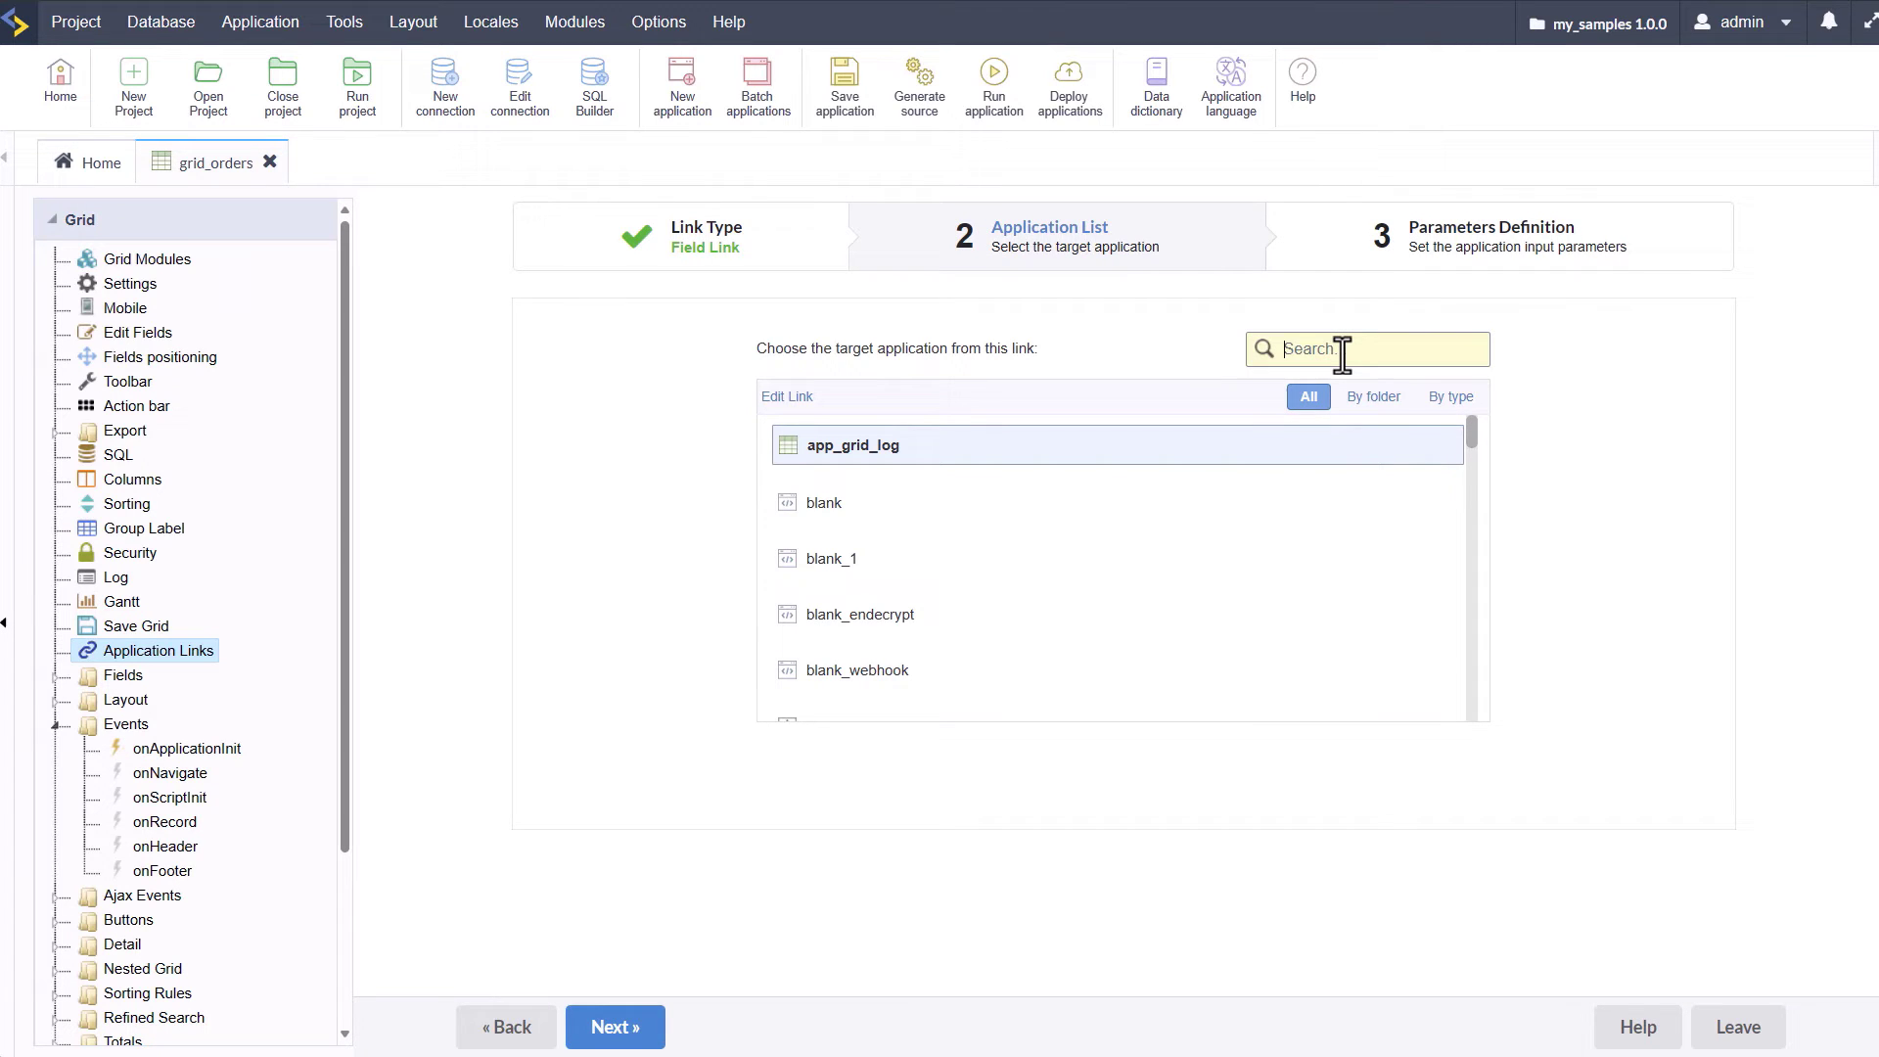
text(order)
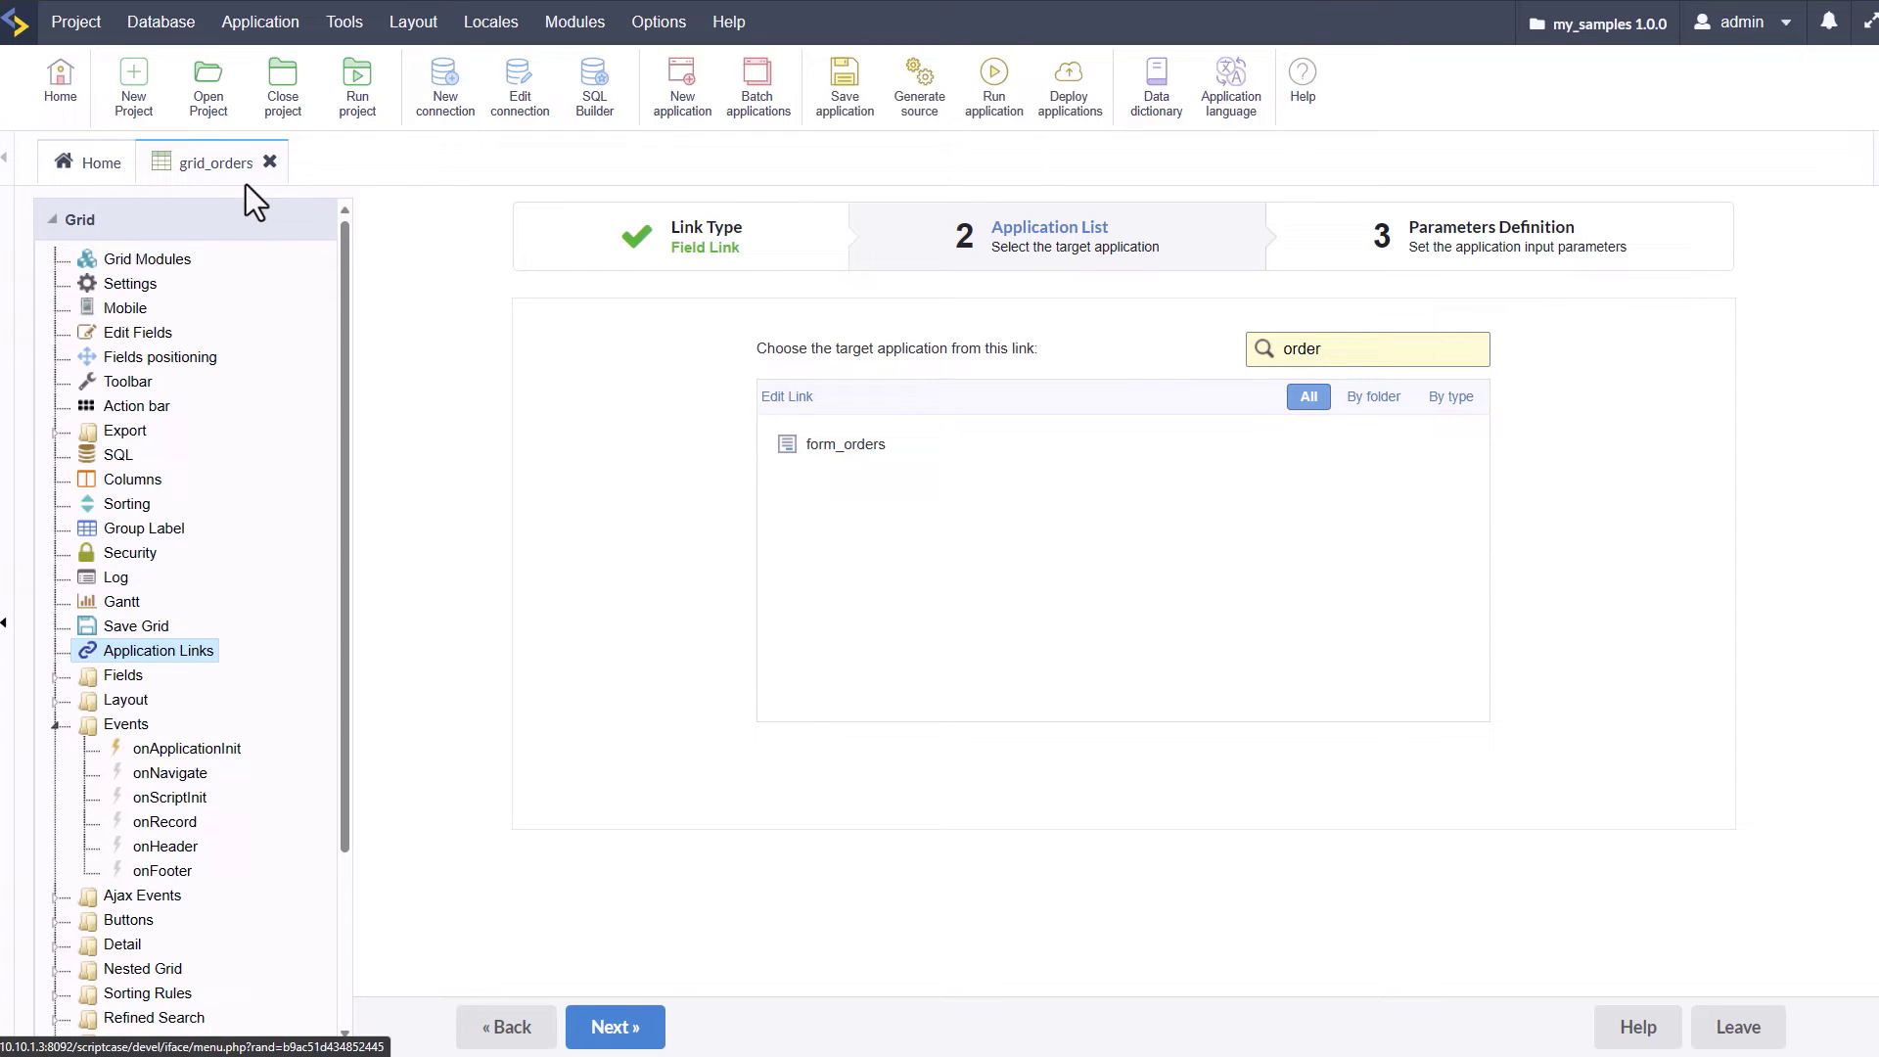
click(845, 445)
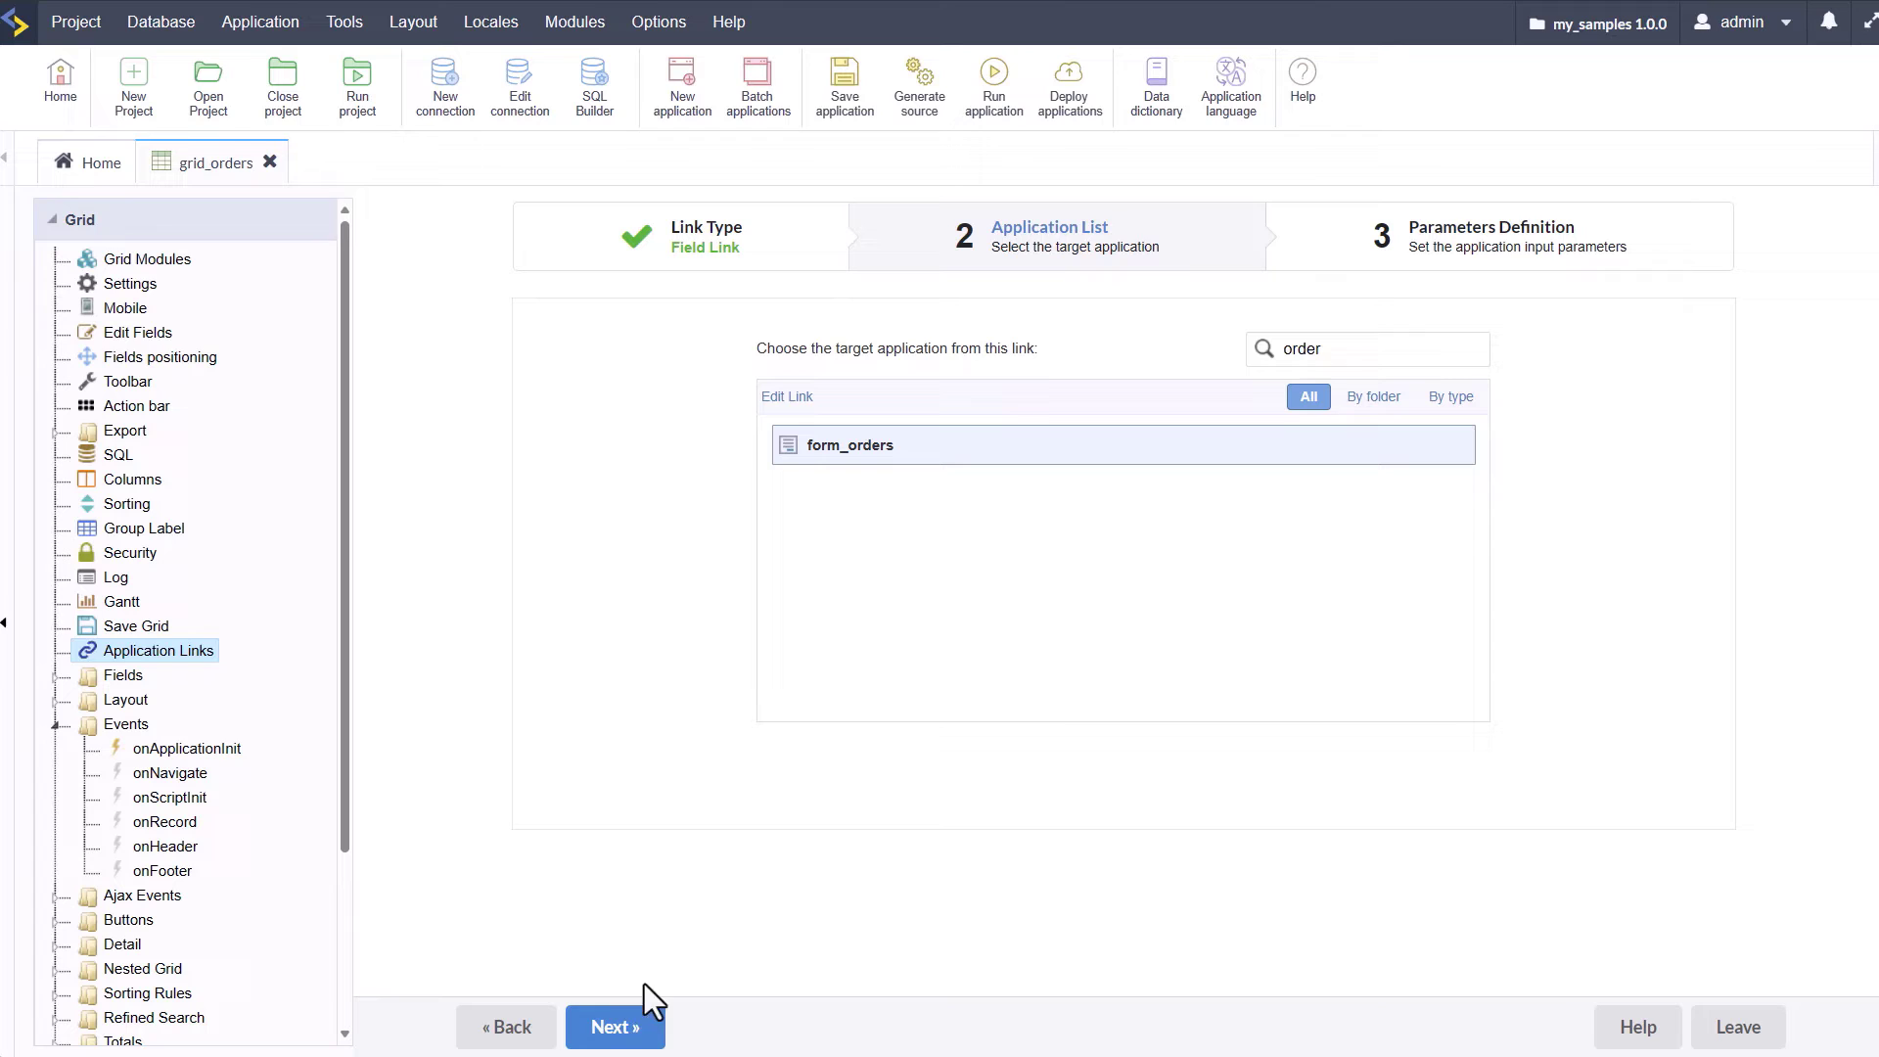
Pass OrderID as the link parameter to form_orders.
click(617, 1029)
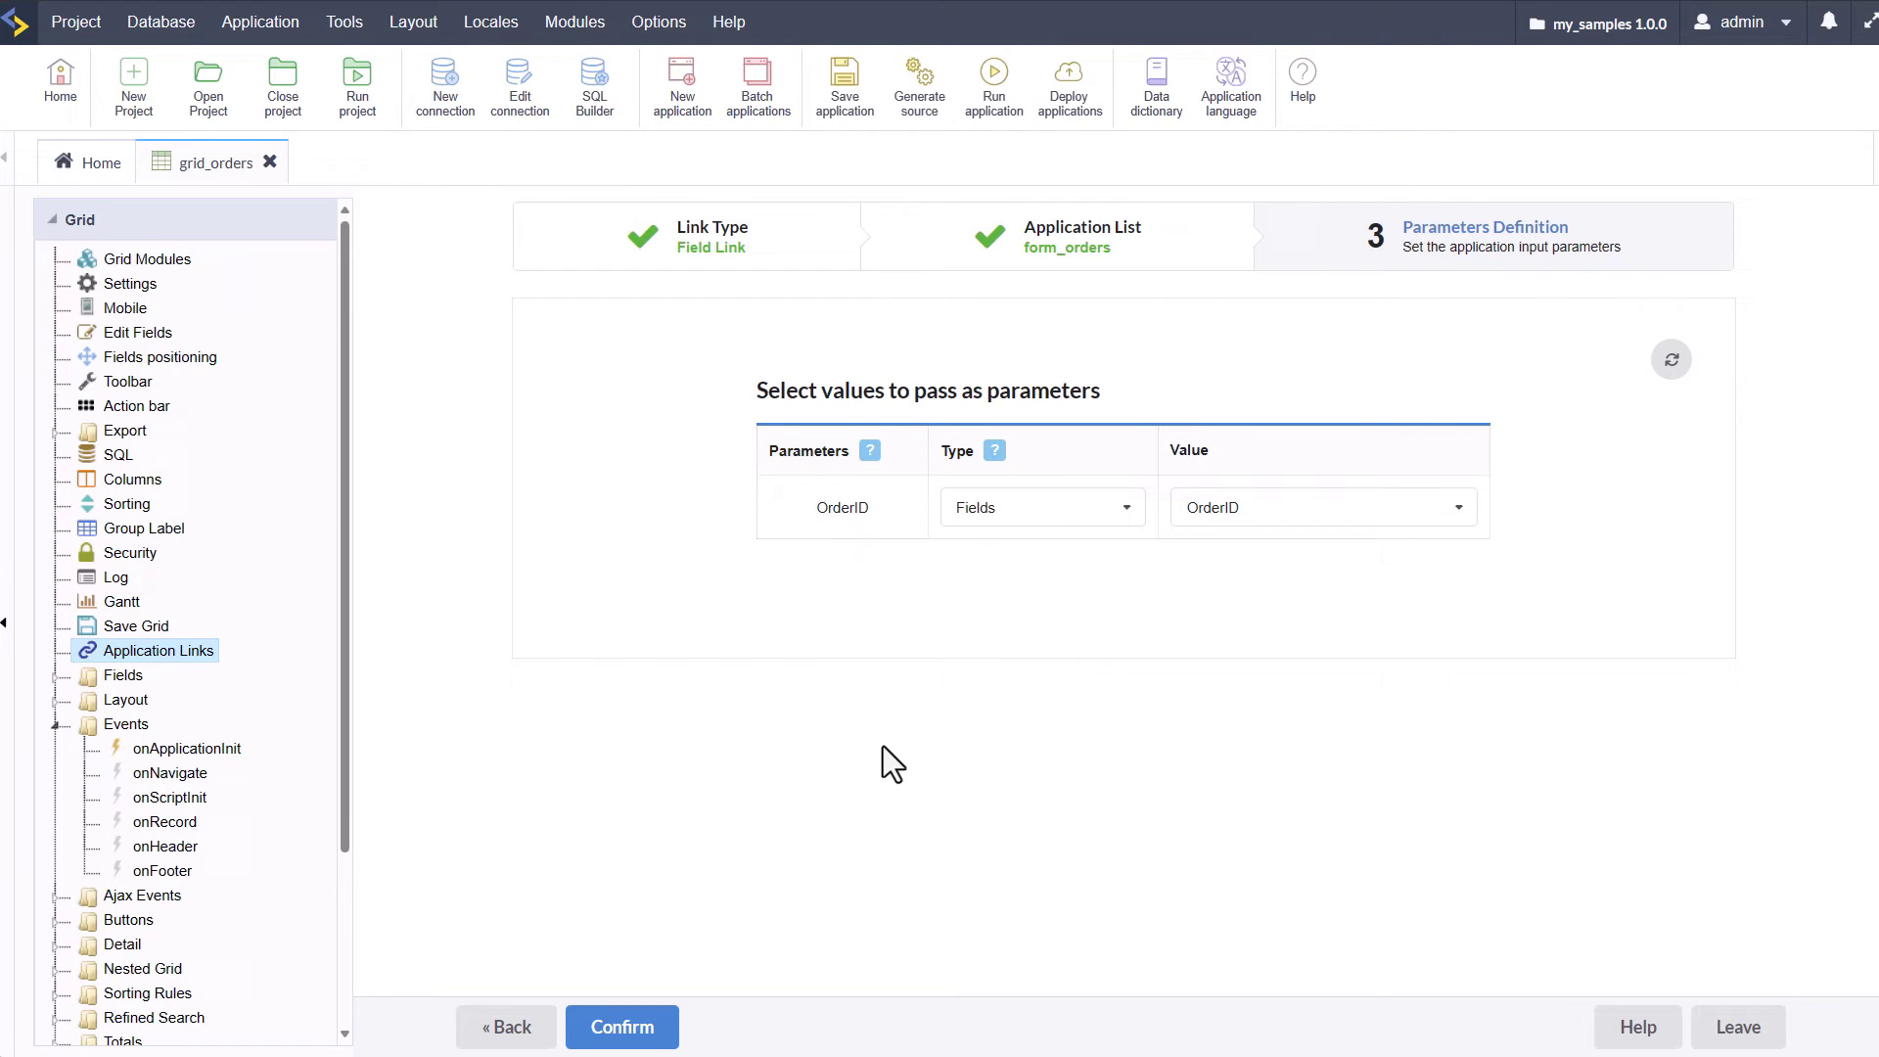
click(623, 1027)
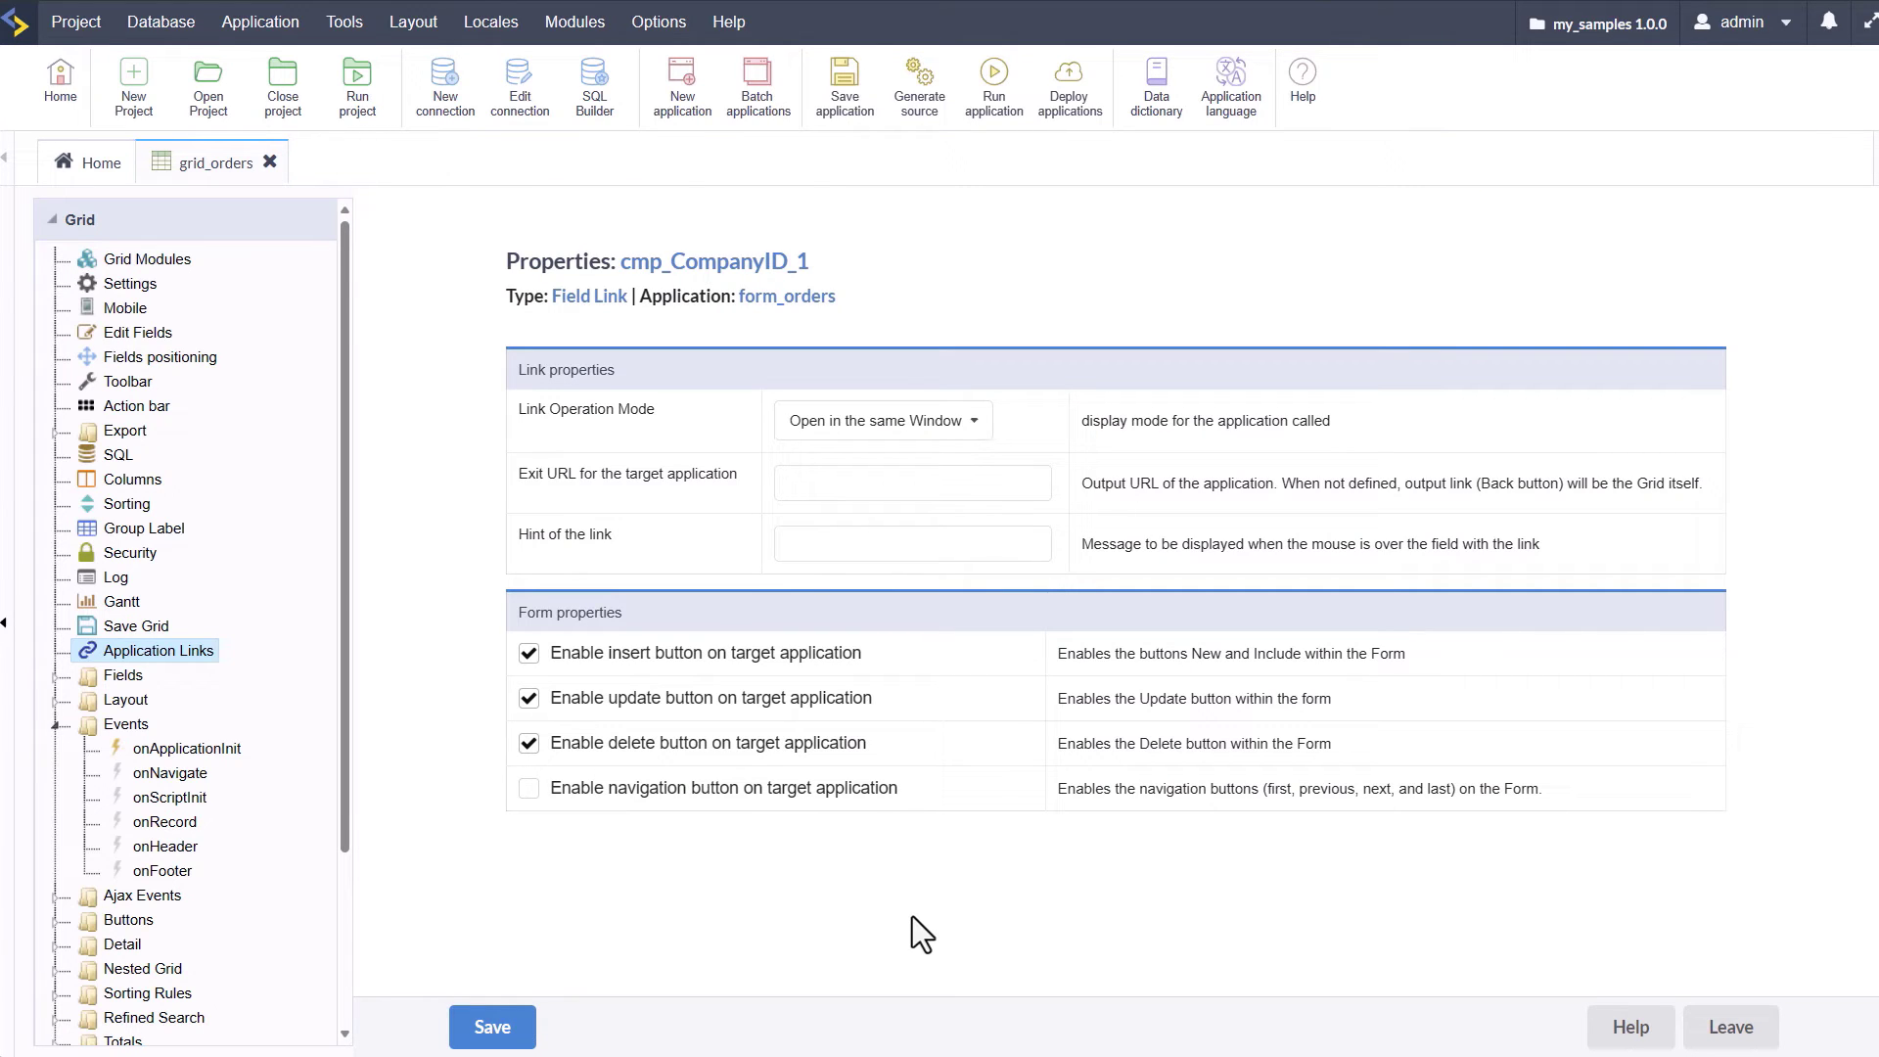
Set Link Operation Mode to 'Open in another tab' and save the link.
click(908, 420)
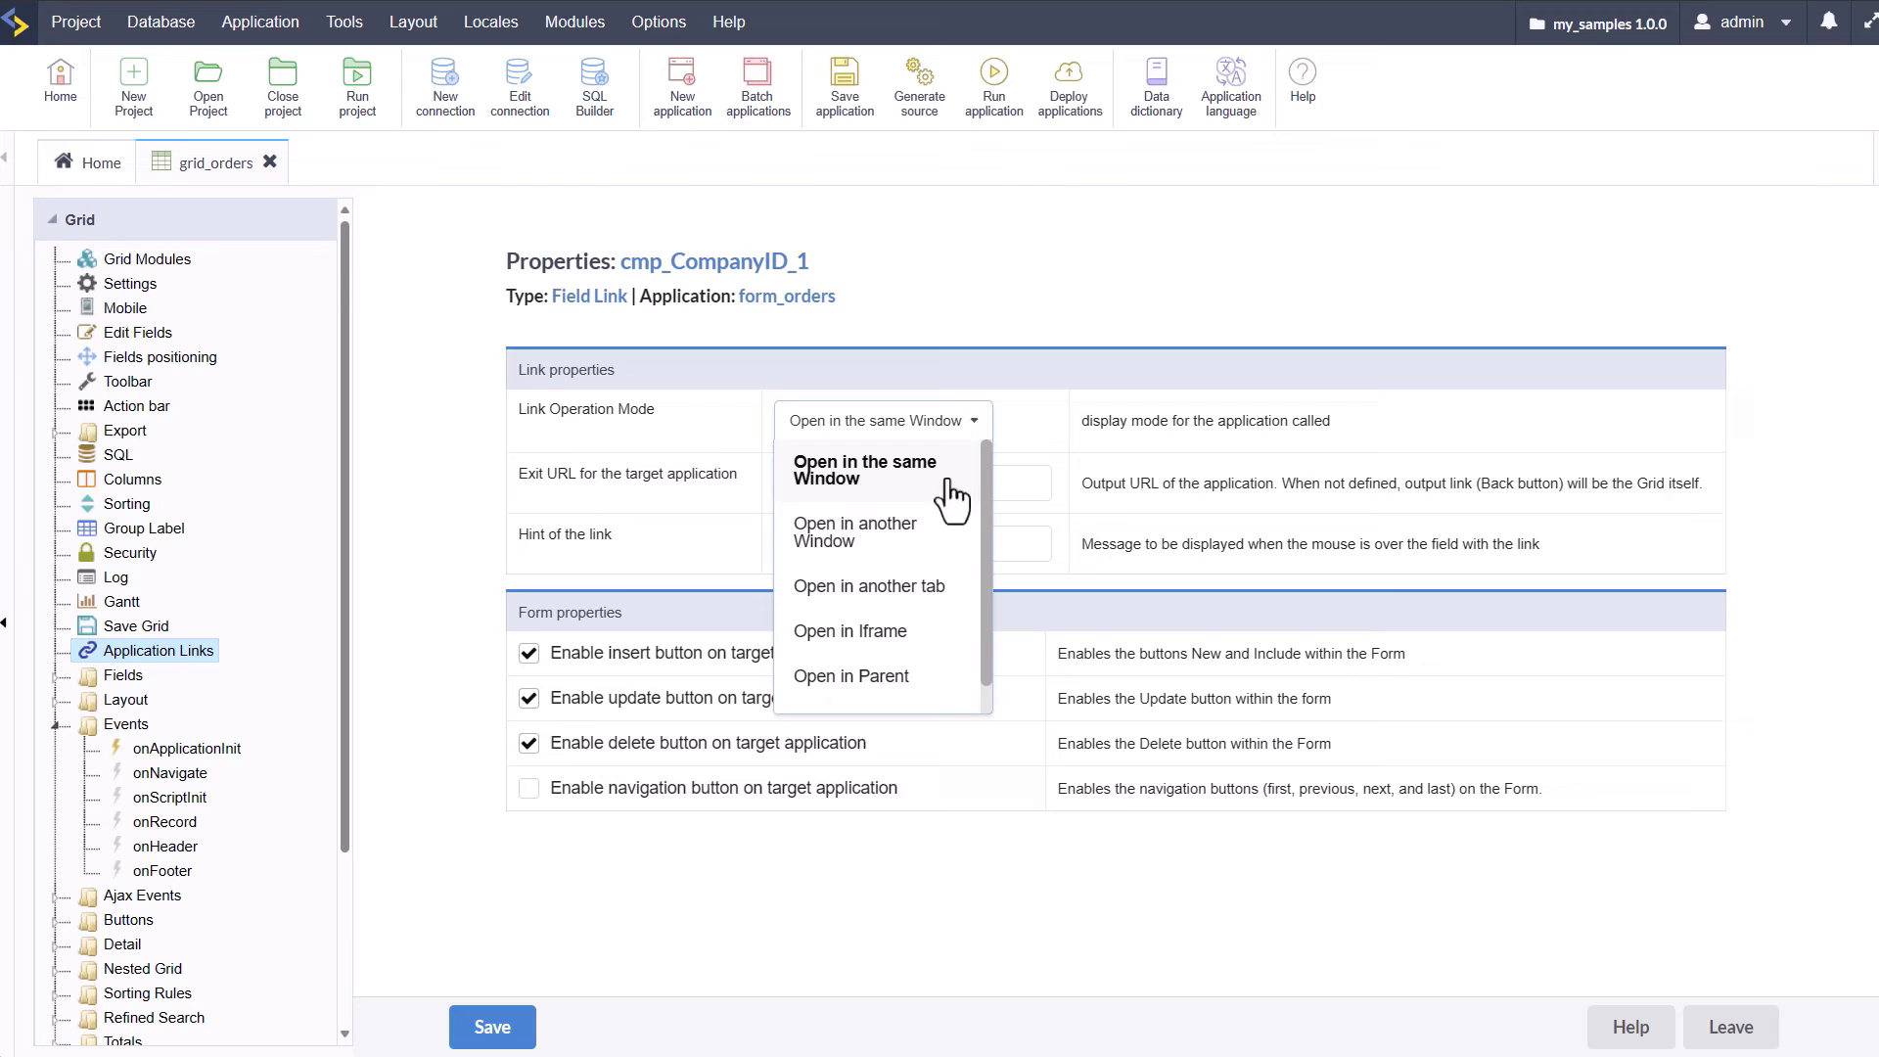
scroll(881, 587, down, 1)
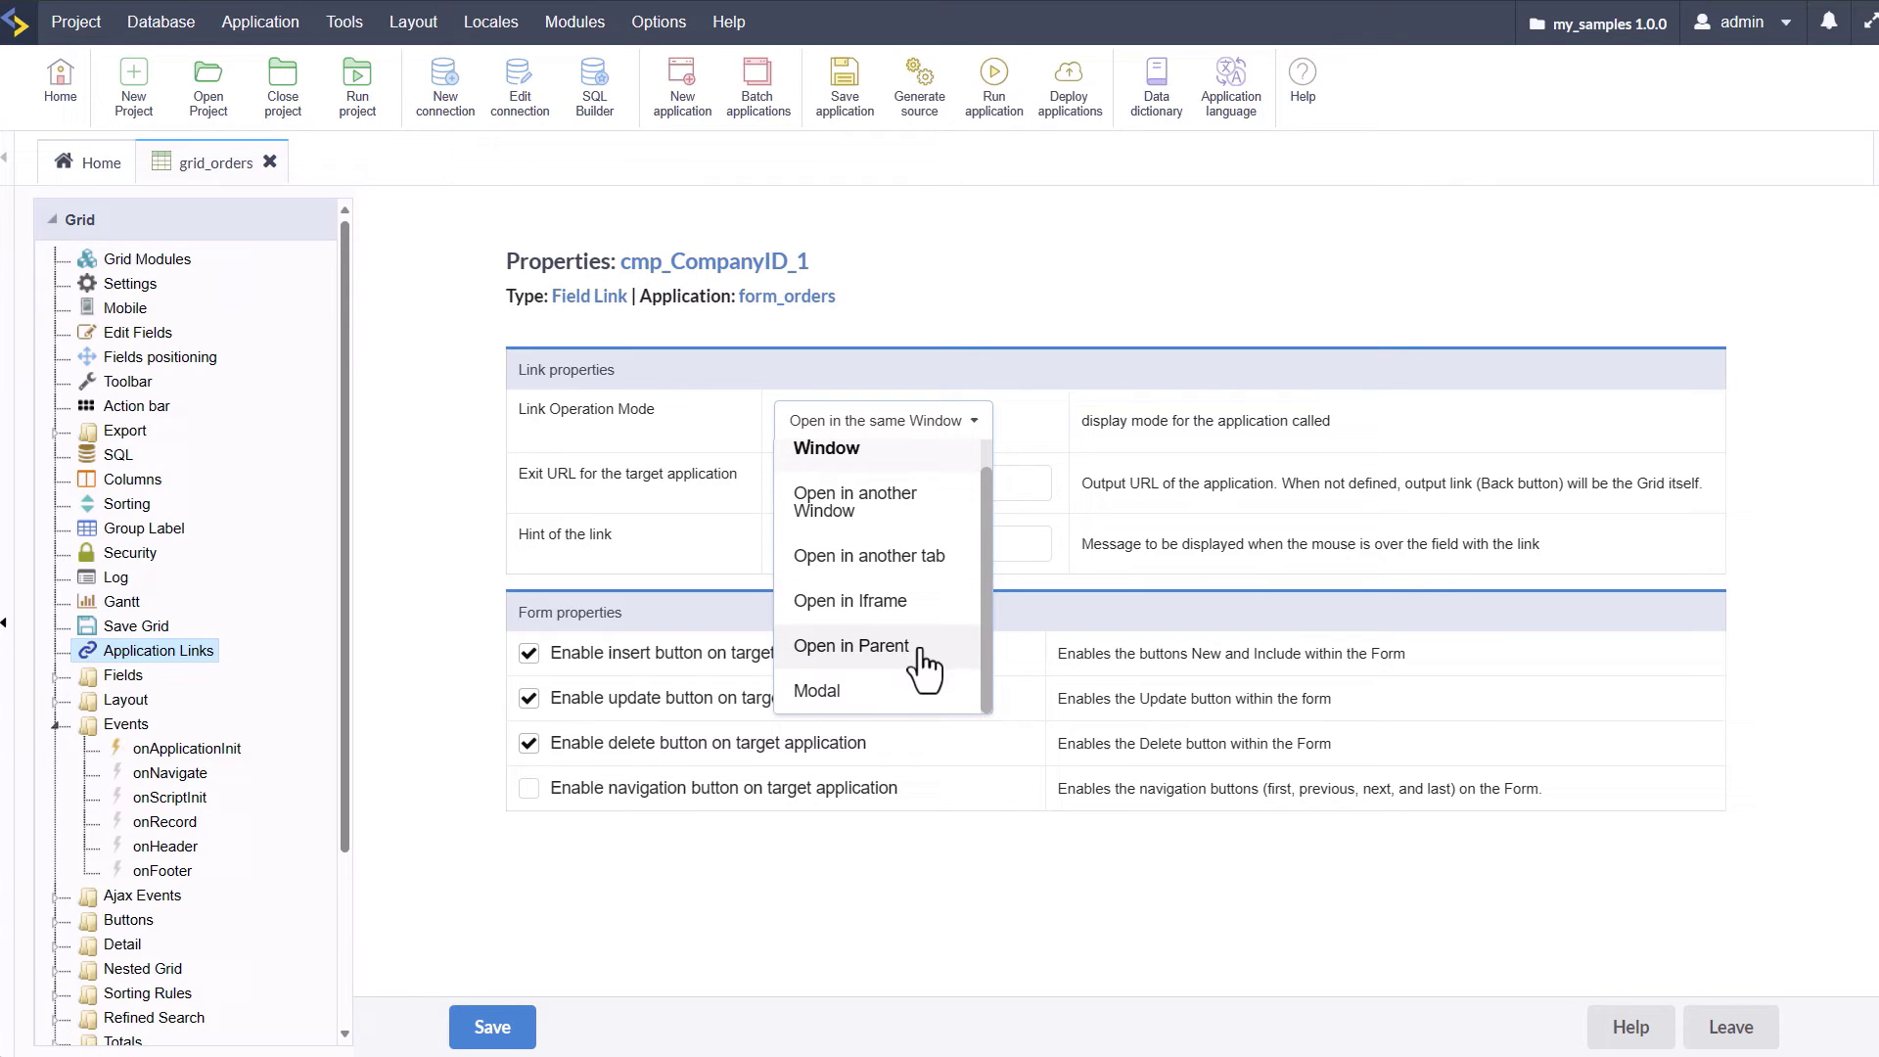
click(911, 555)
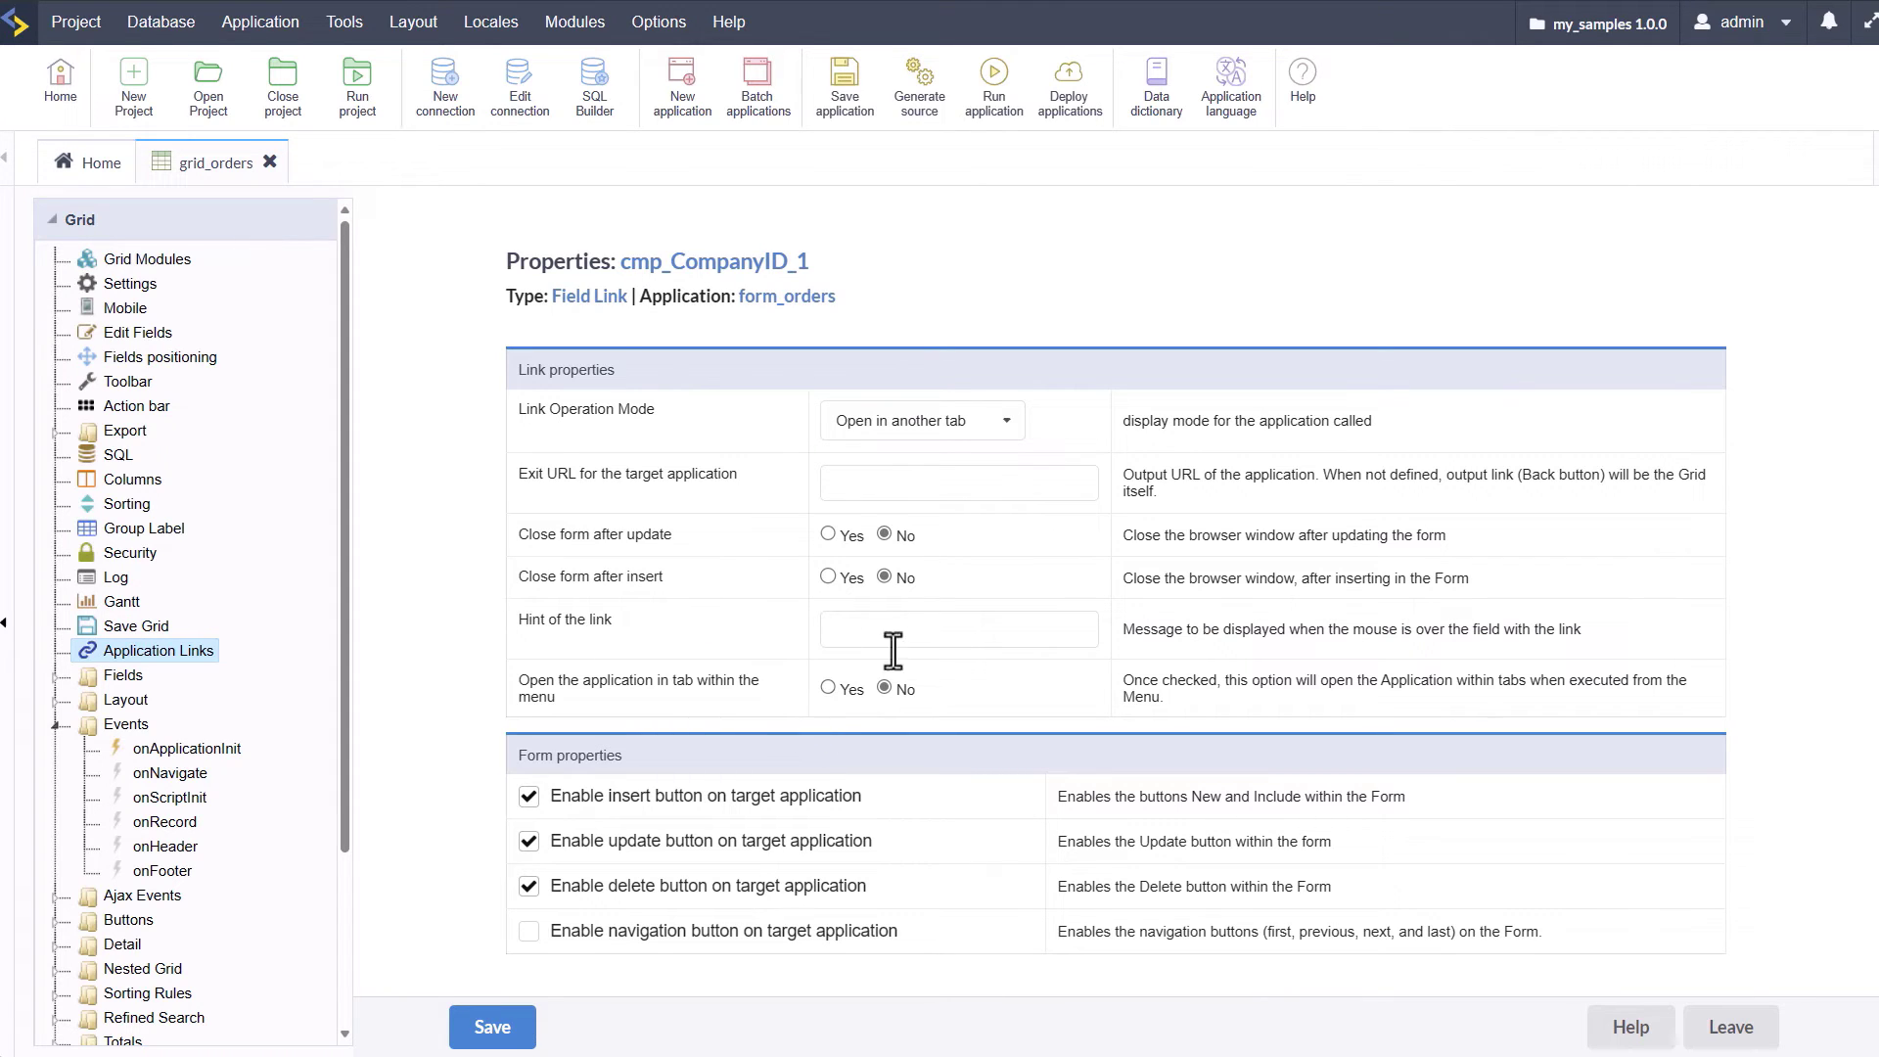
click(493, 1027)
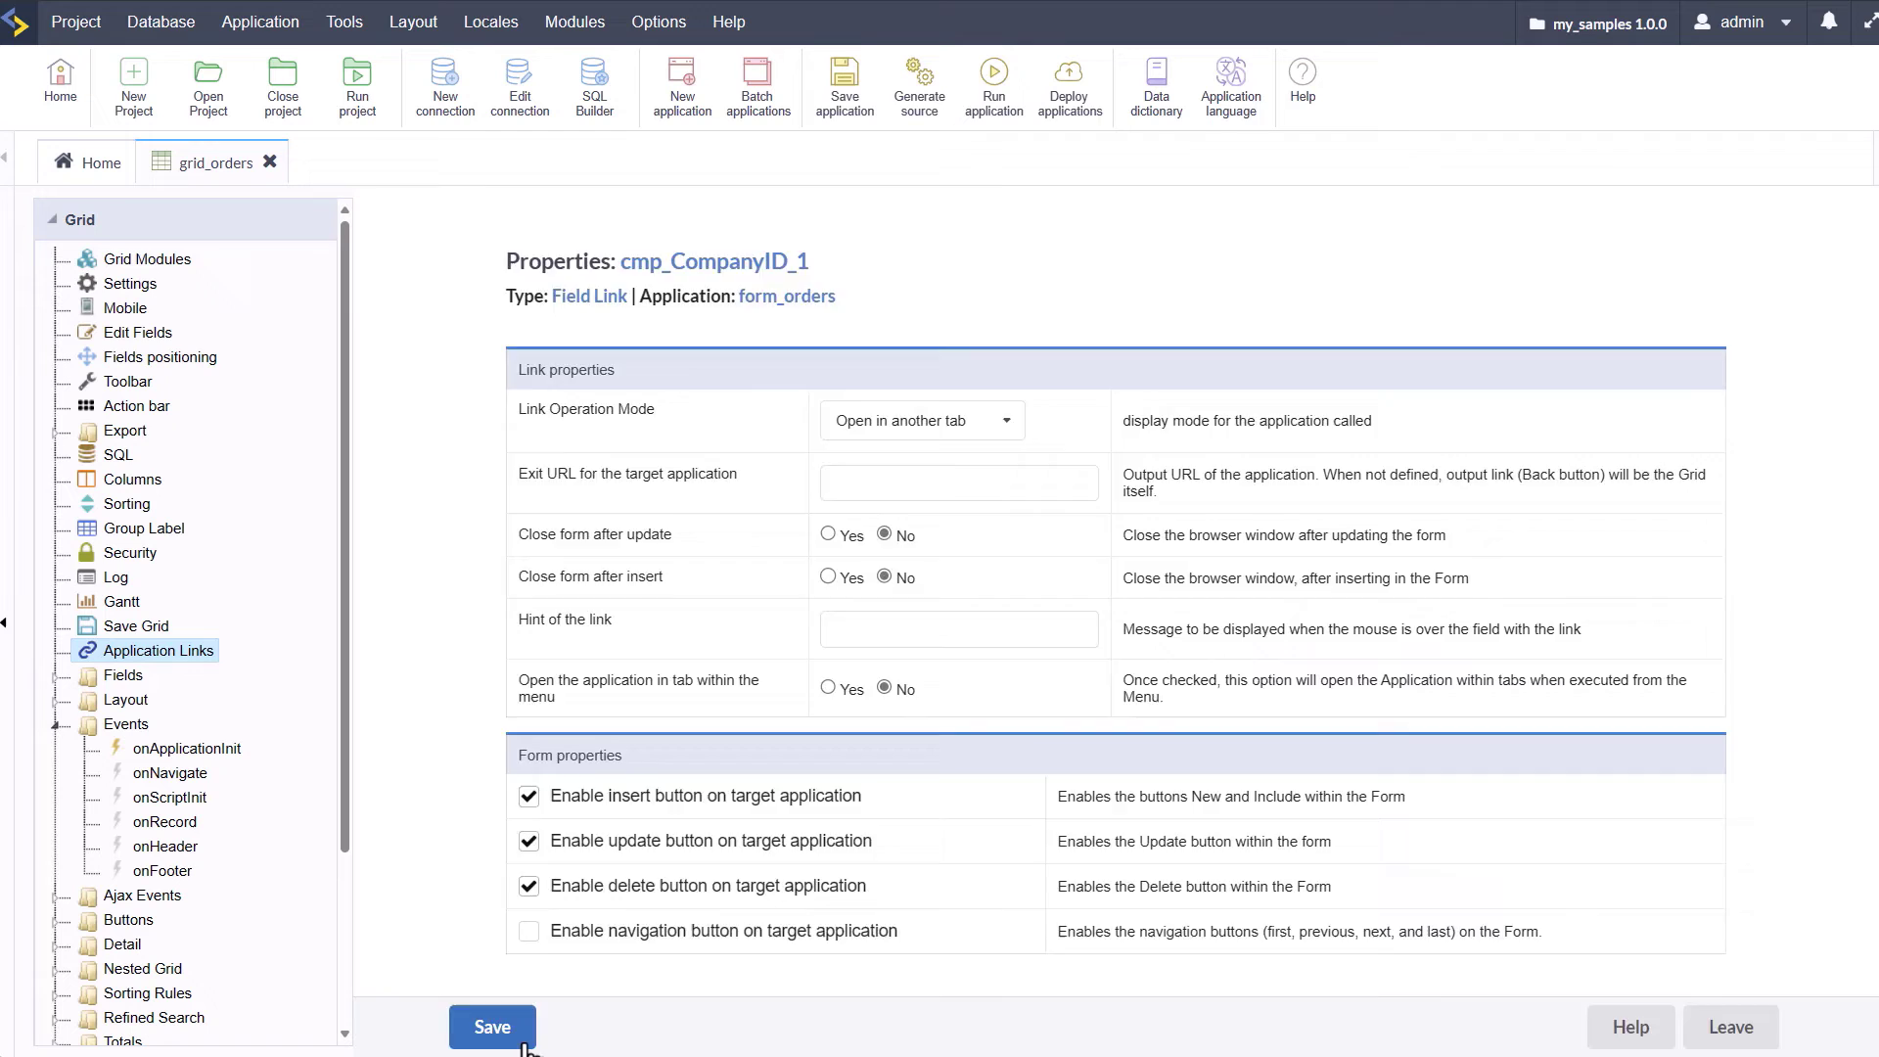
Run grid_orders, open order 10,248's CompanyID link, then return to Report of Orders.
click(994, 86)
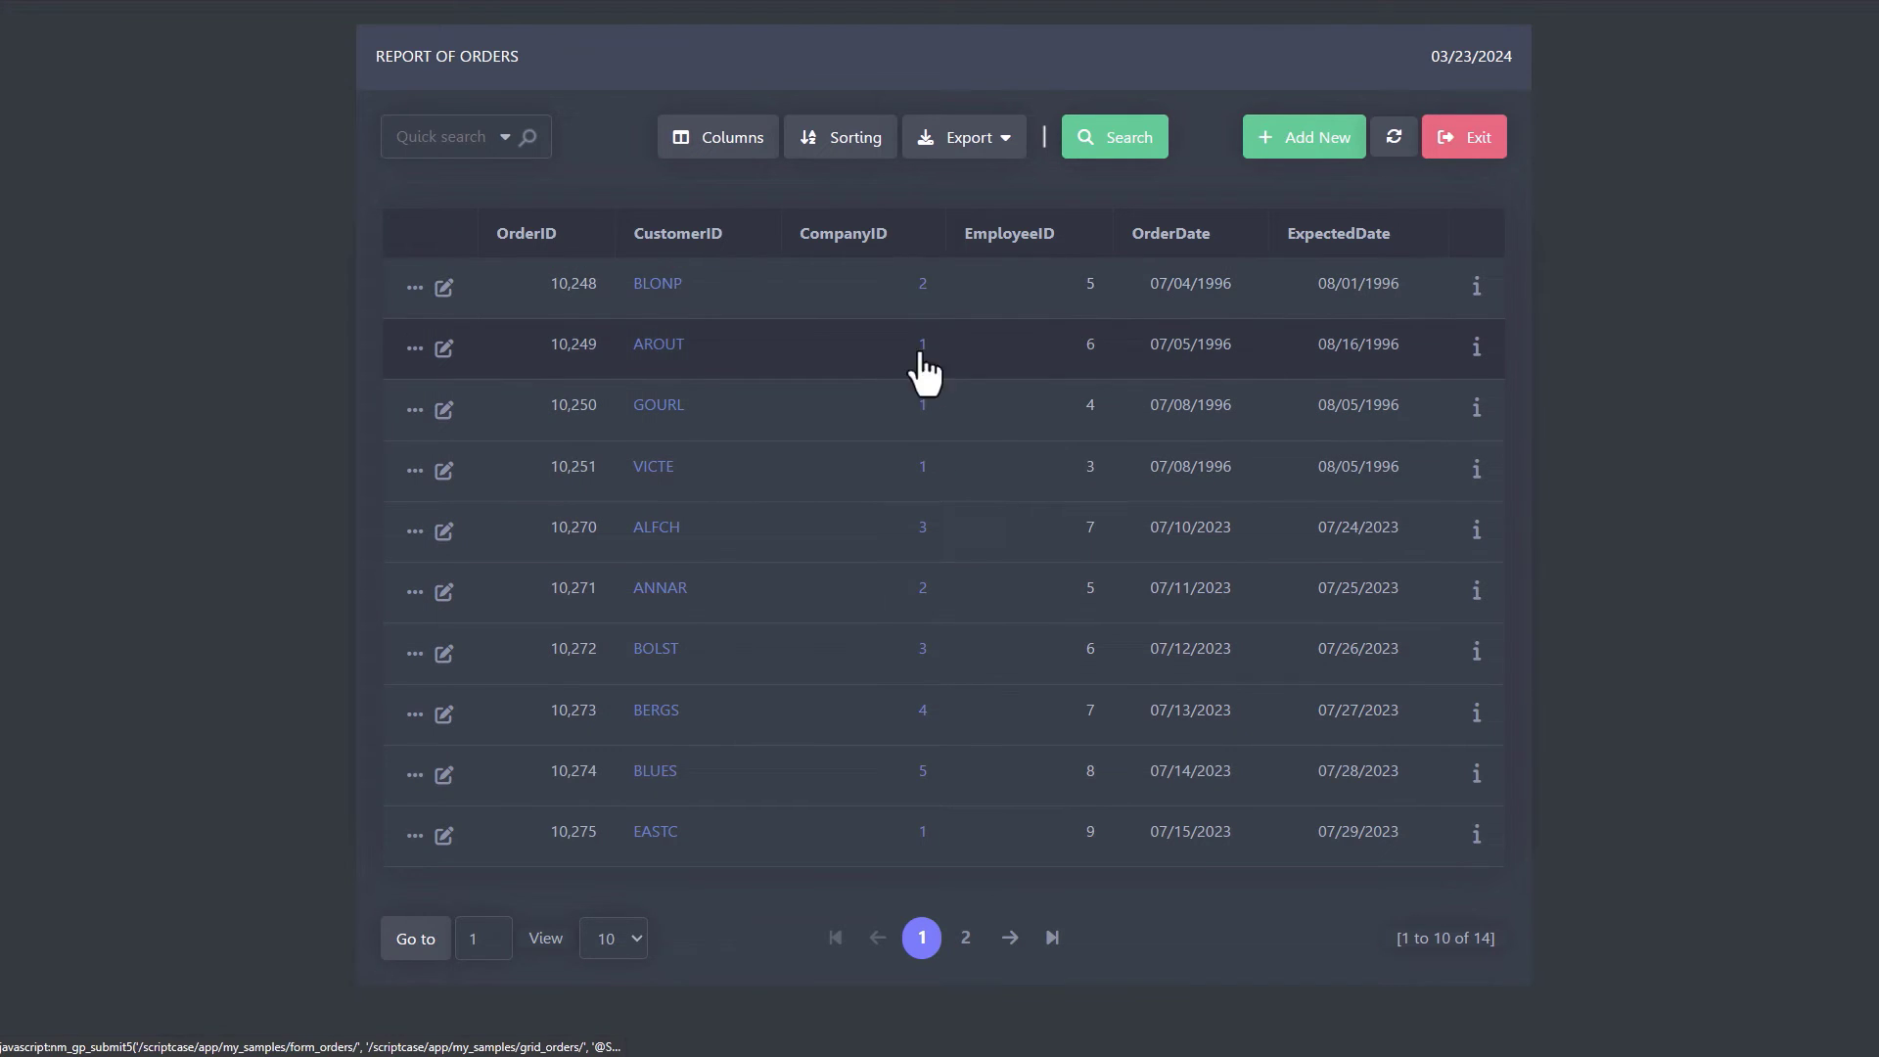
click(924, 294)
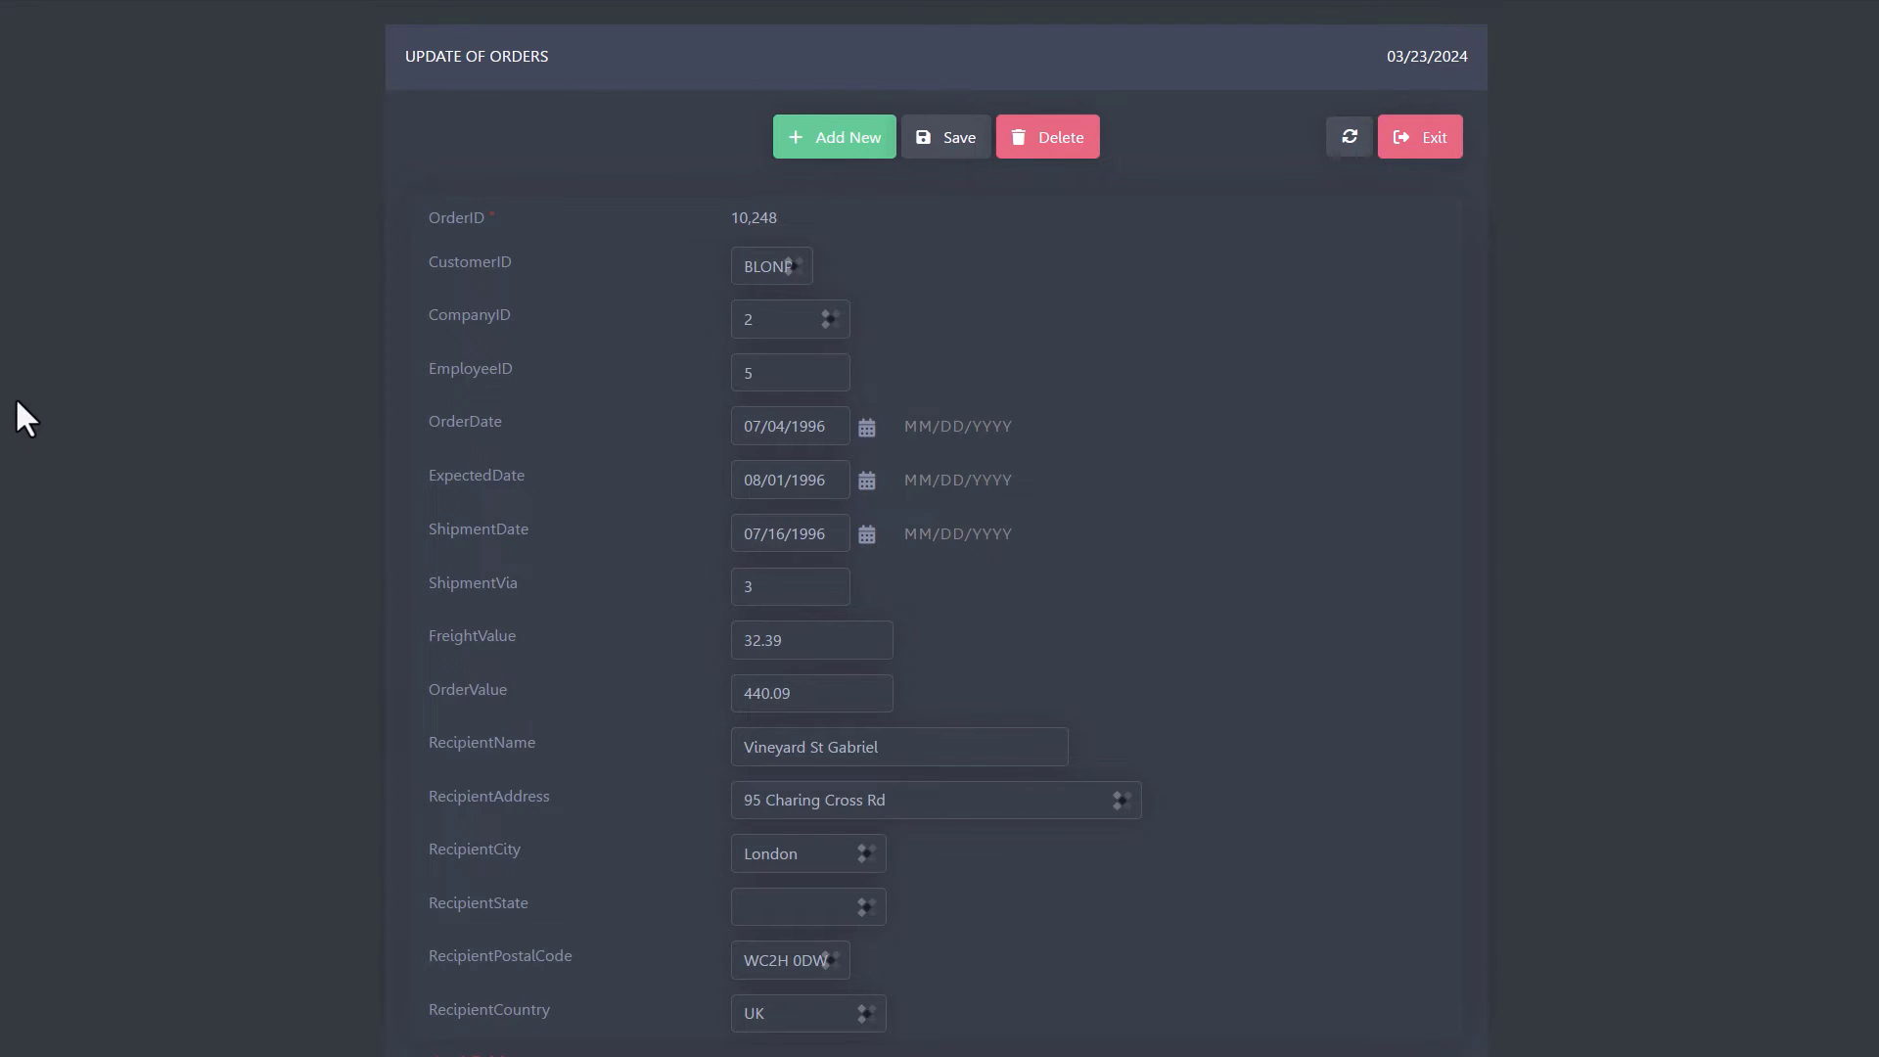
mouse_move(3, 418)
click(73, 374)
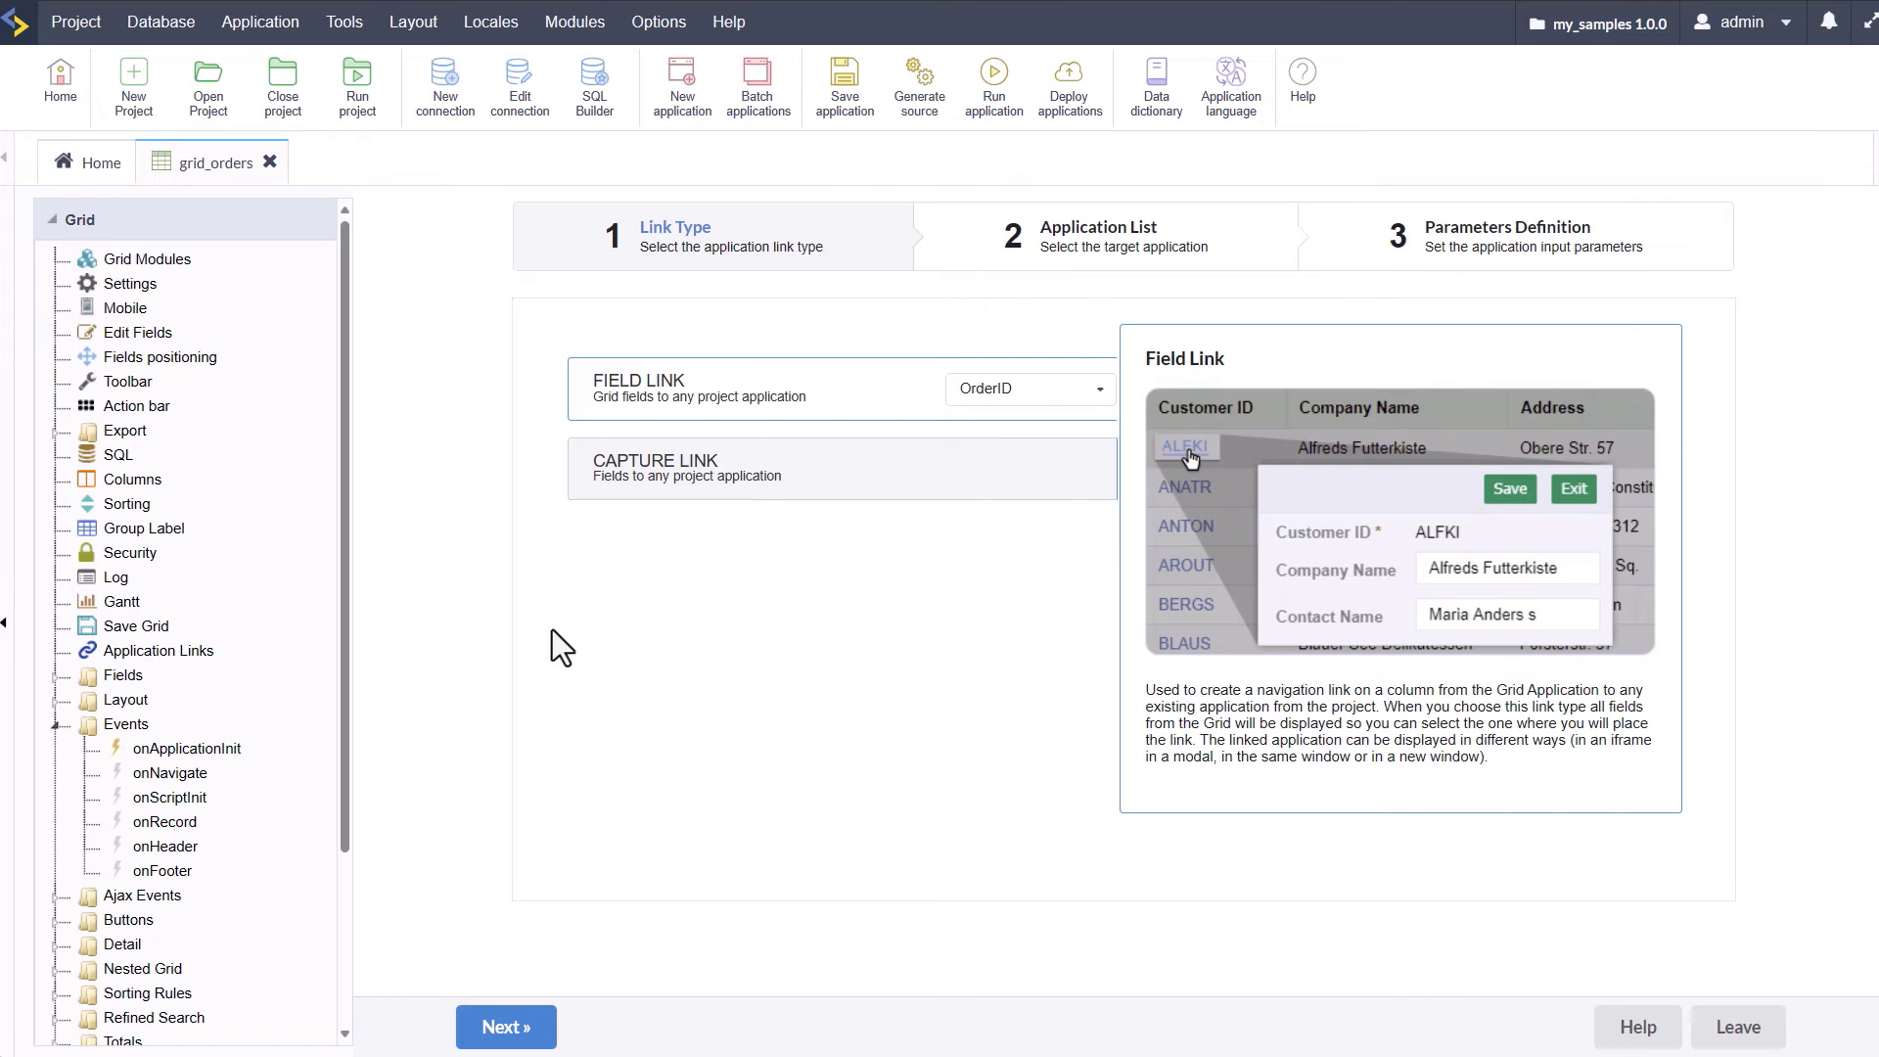
Leave the new link wizard and show grid_orders' Grid Modules settings.
click(147, 259)
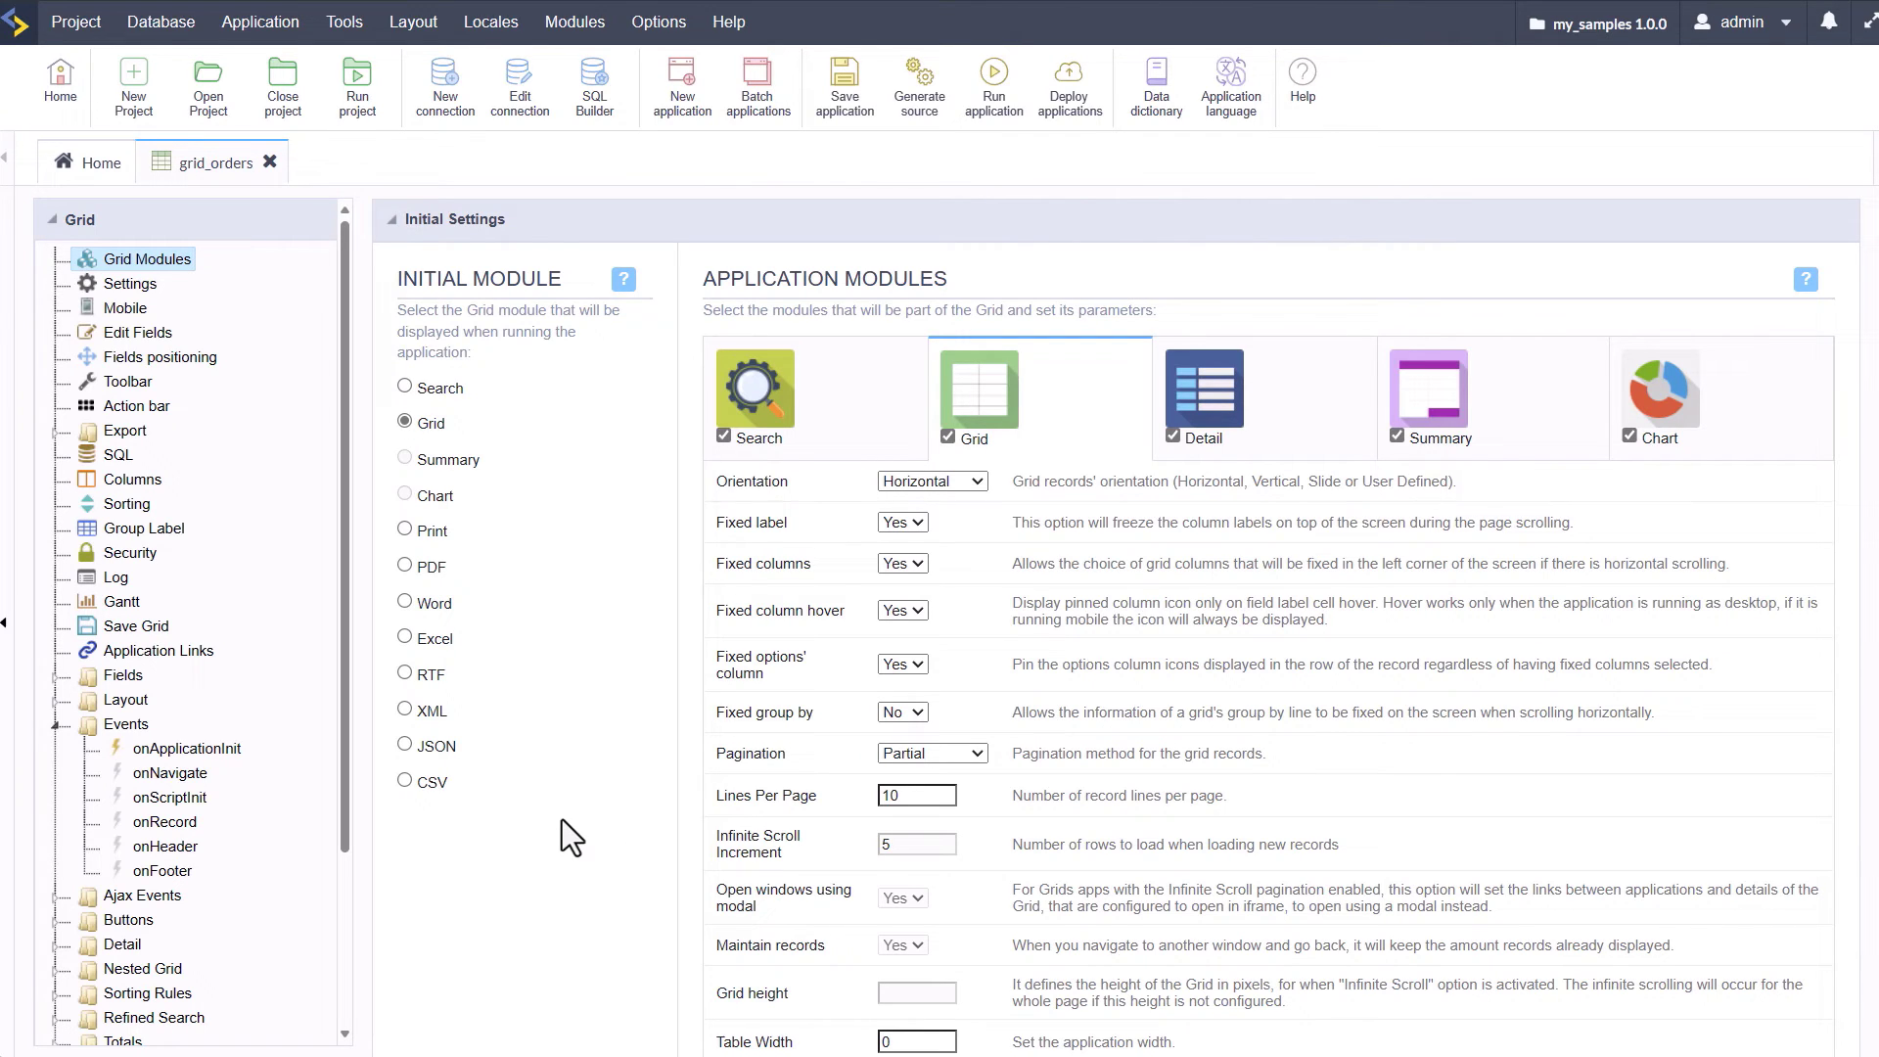
Close the grid_orders tab to return to the orders folder's application list.
click(268, 162)
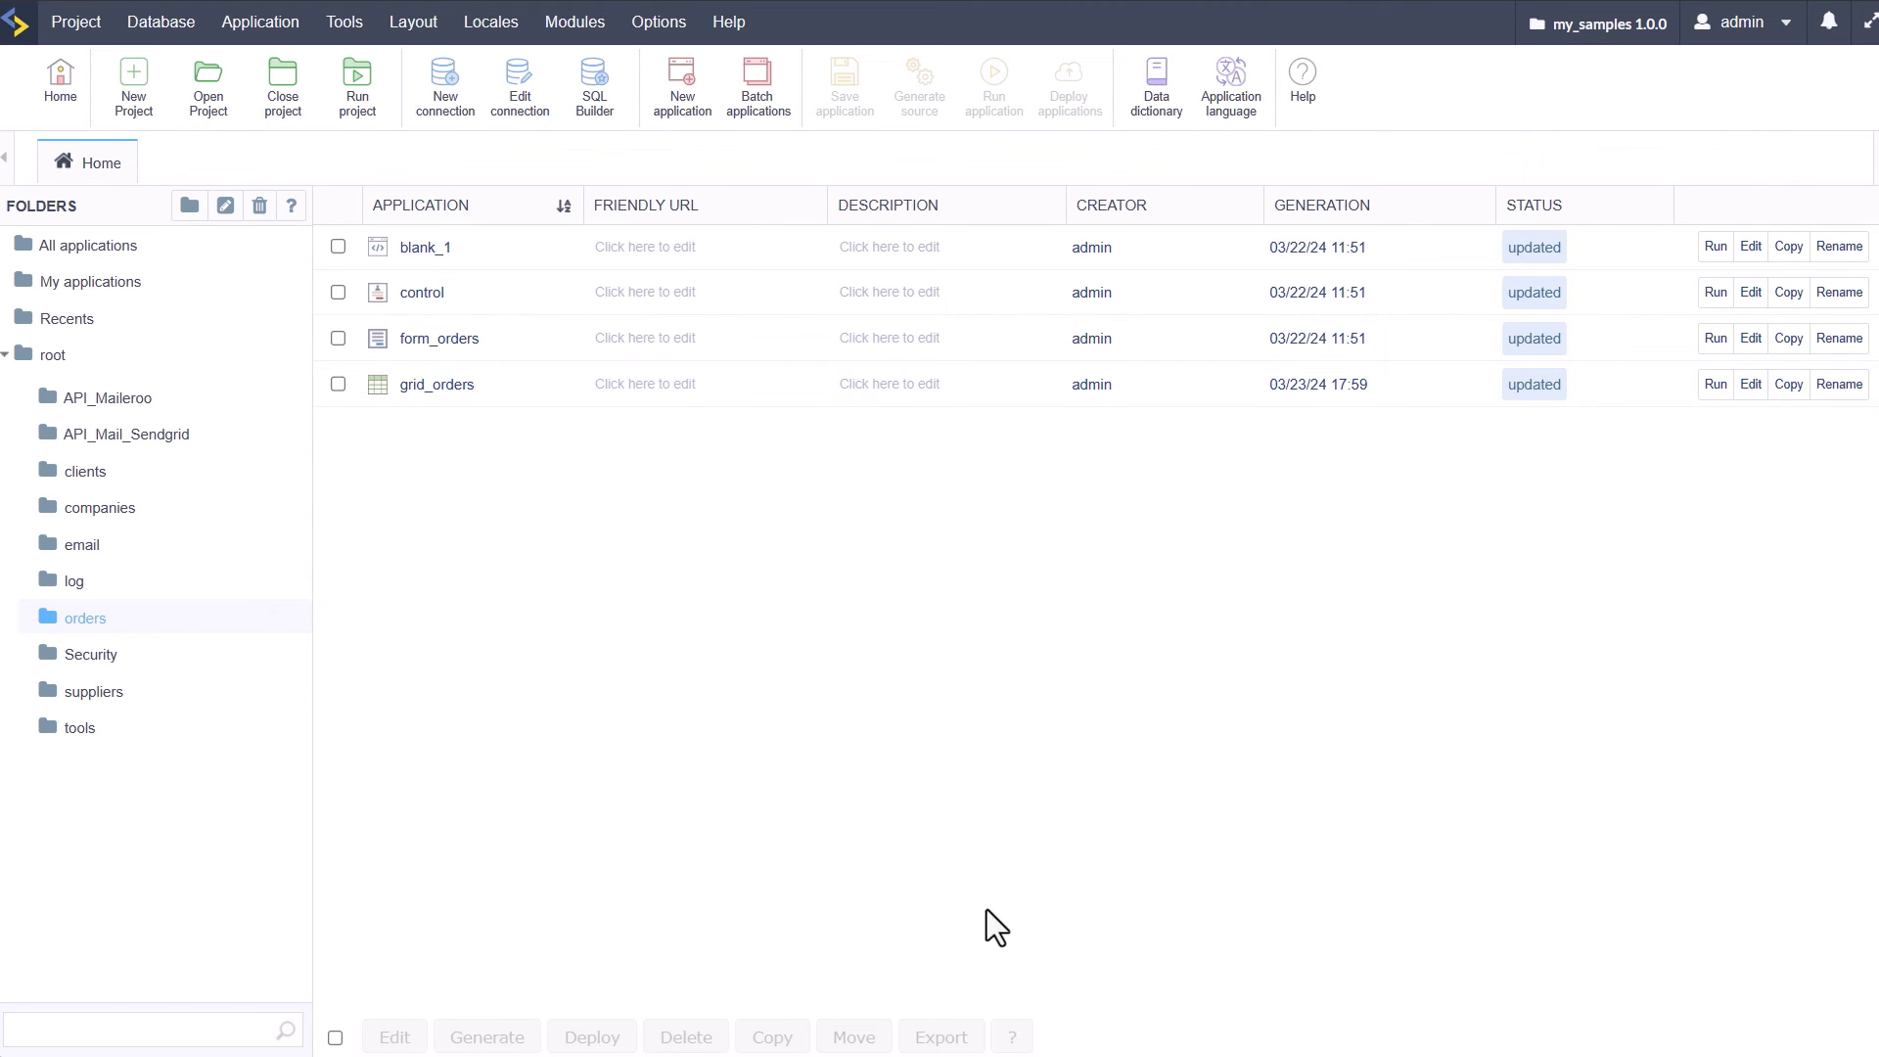
click(436, 385)
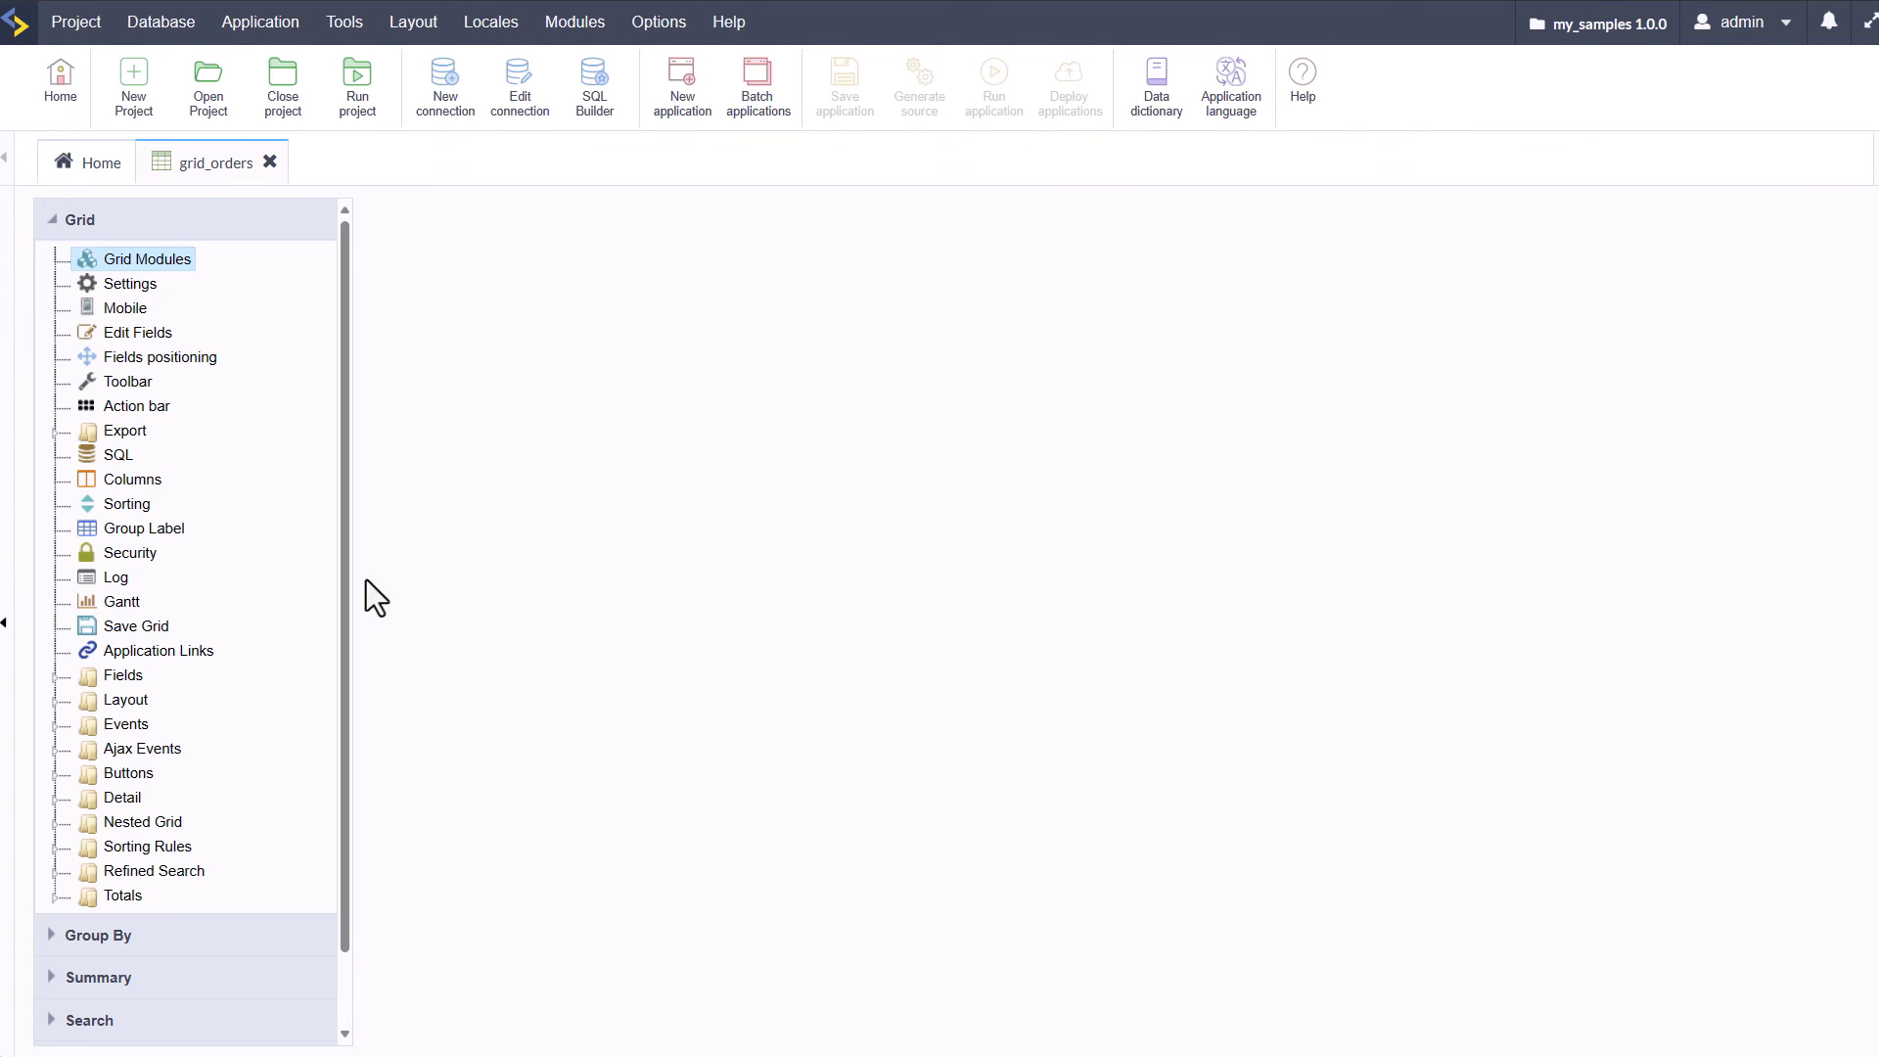
click(136, 407)
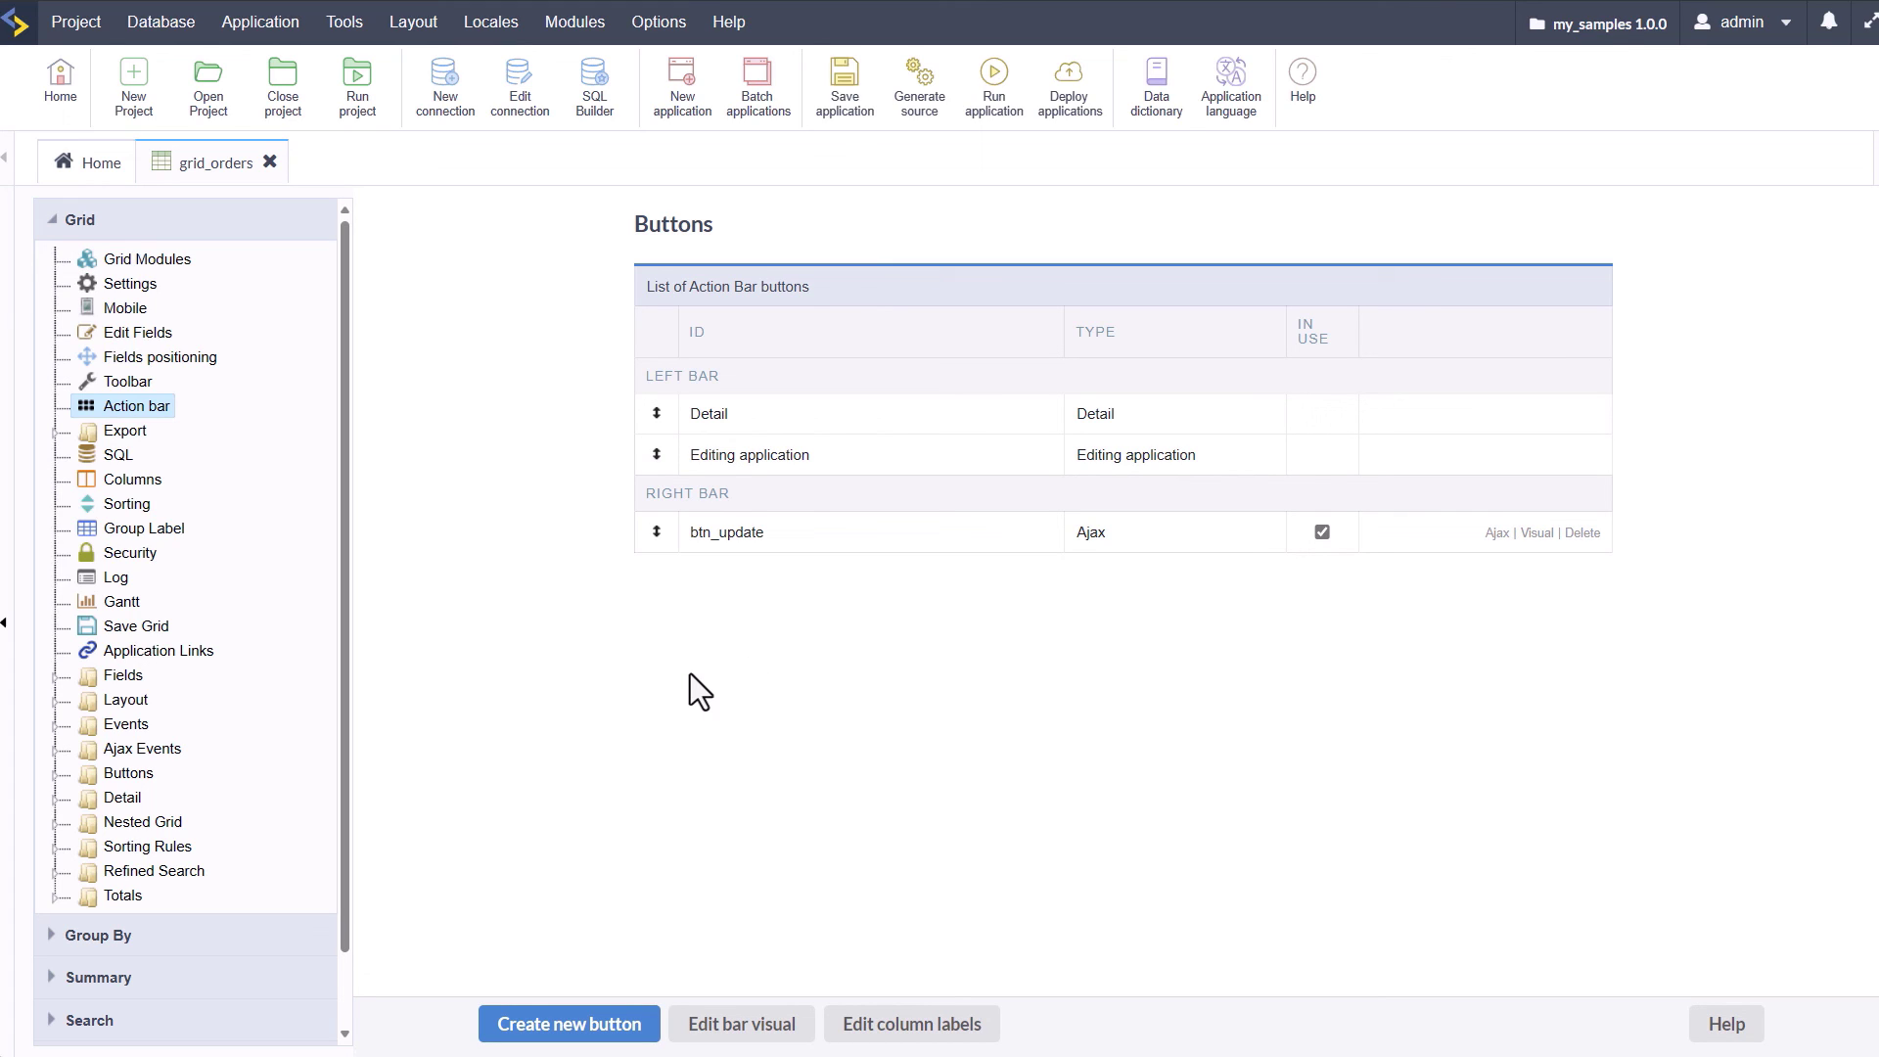
click(272, 163)
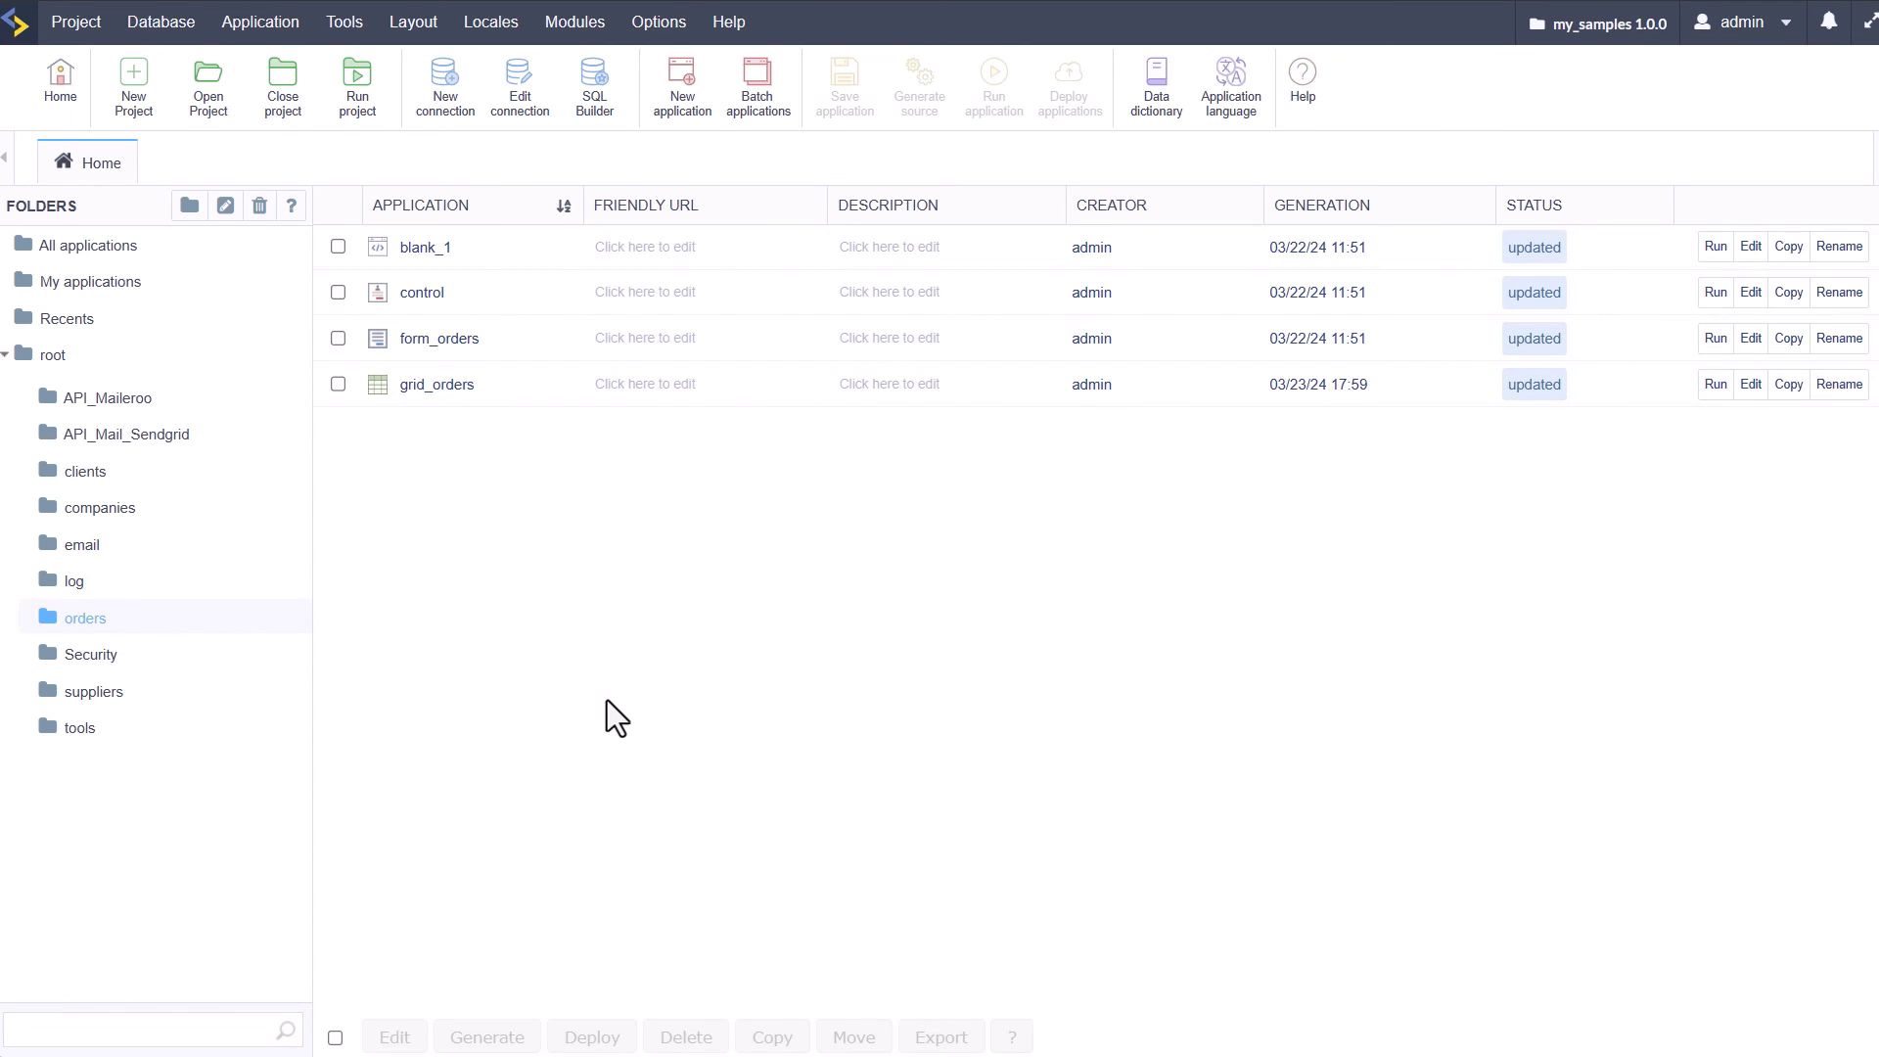